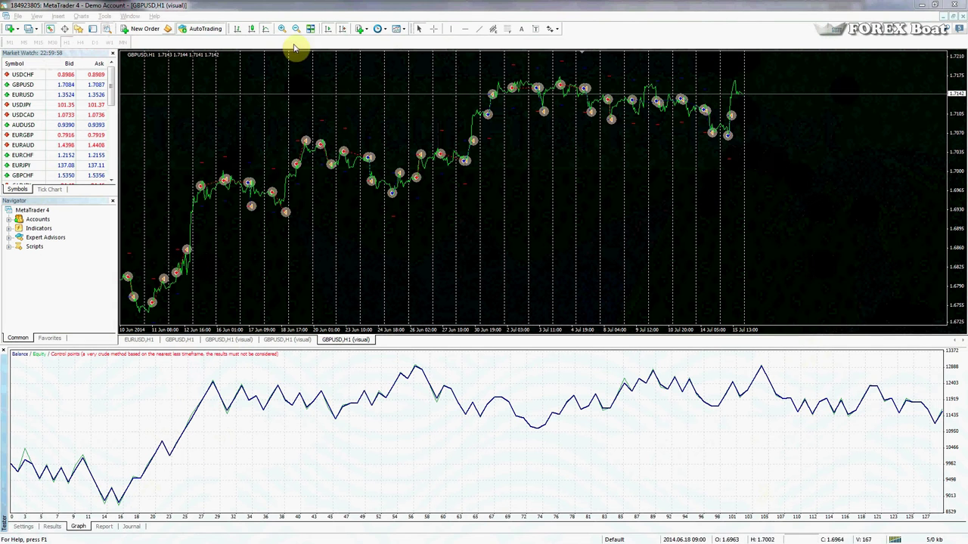
- Examine the trades marked on the GBPUSD H1 backtest chart from January through June 2014
scroll(464, 262, "up", 15)
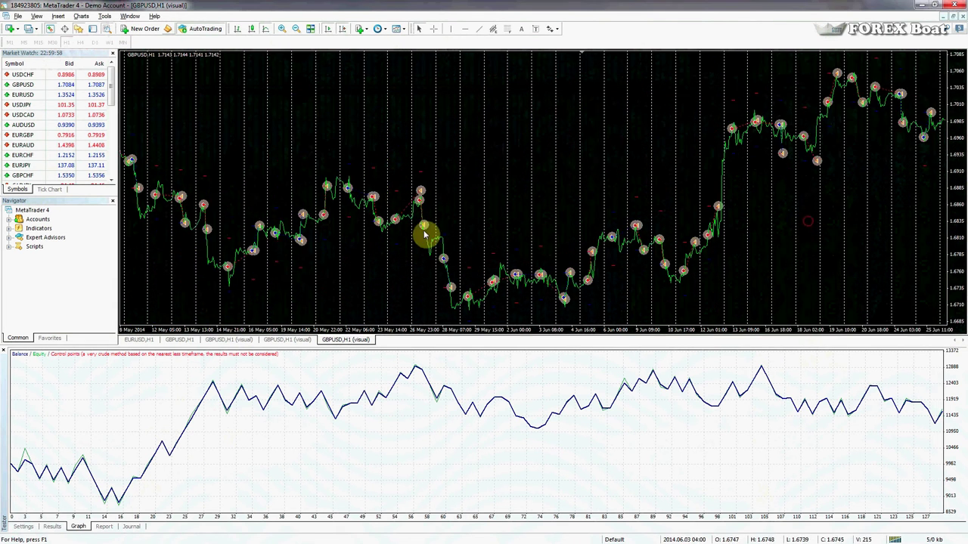
scroll(465, 207, "up", 20)
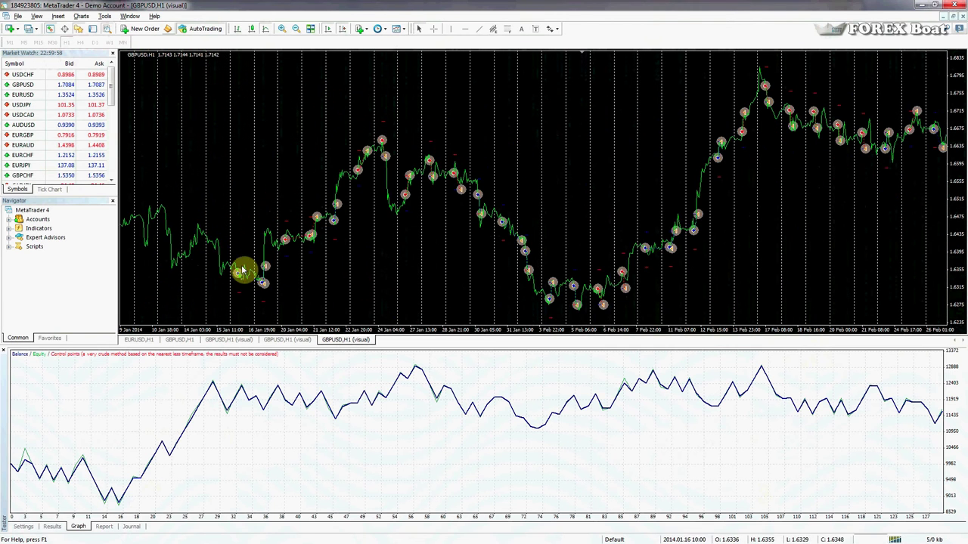
left_click_drag(622, 208, 190, 193)
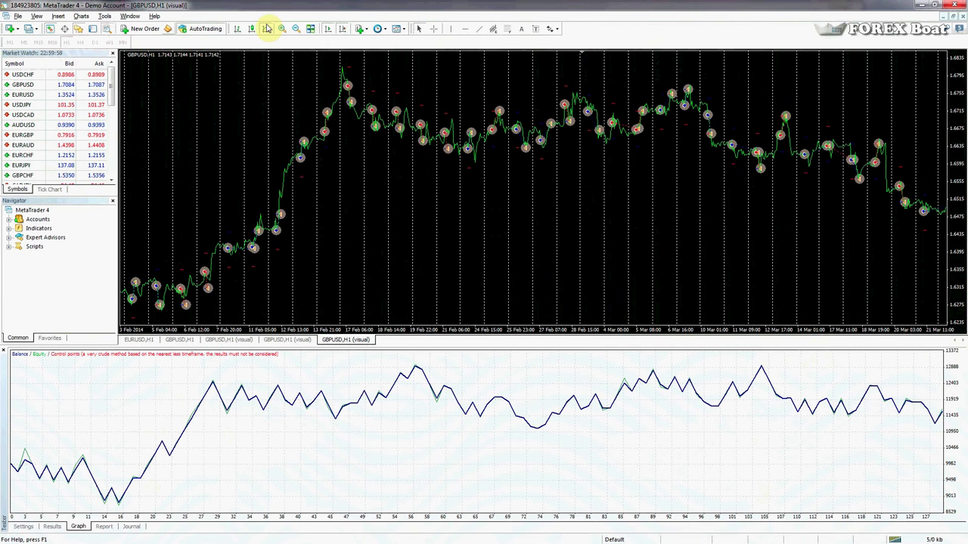
scroll(446, 202, "down", 2)
scroll(446, 203, "down", 10)
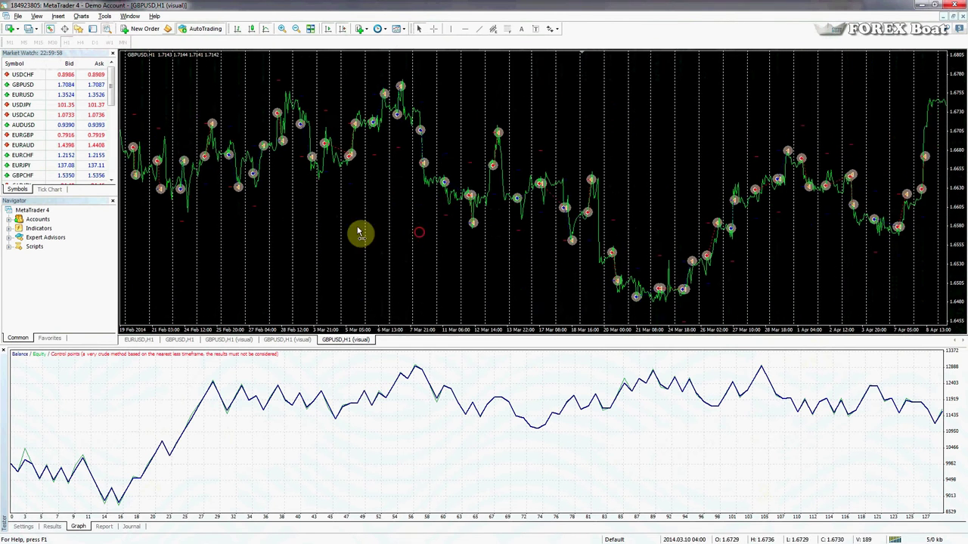
left_click_drag(801, 189, 522, 229)
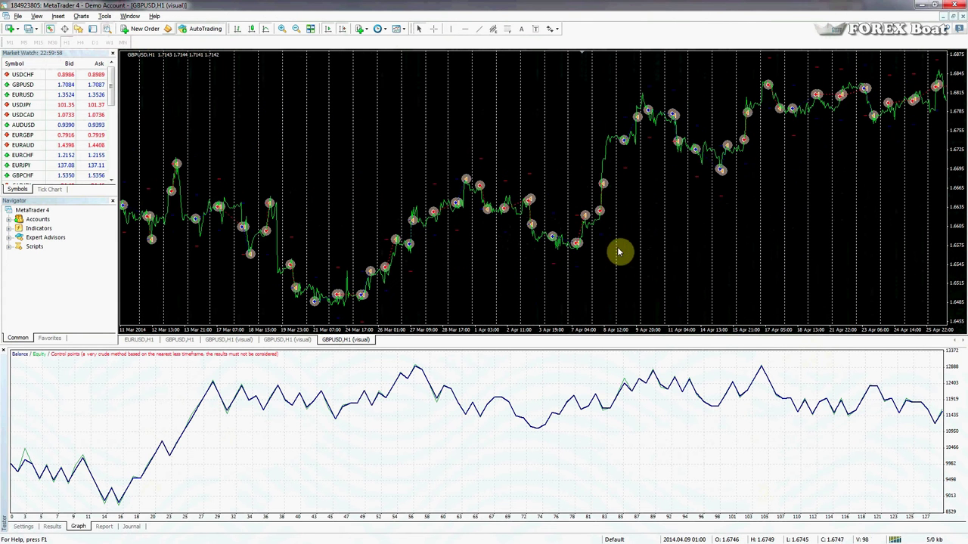
left_click_drag(752, 253, 675, 240)
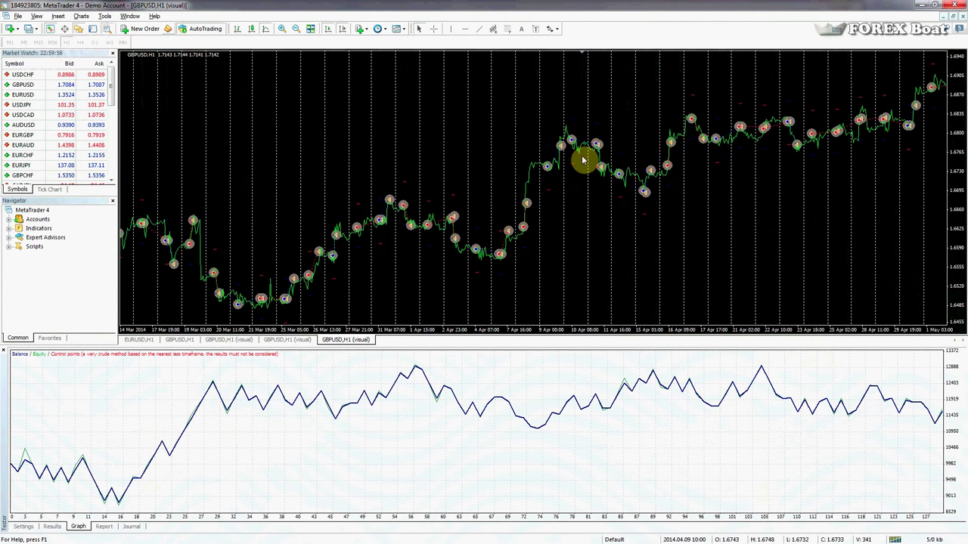
left_click_drag(774, 252, 605, 201)
left_click_drag(670, 194, 519, 168)
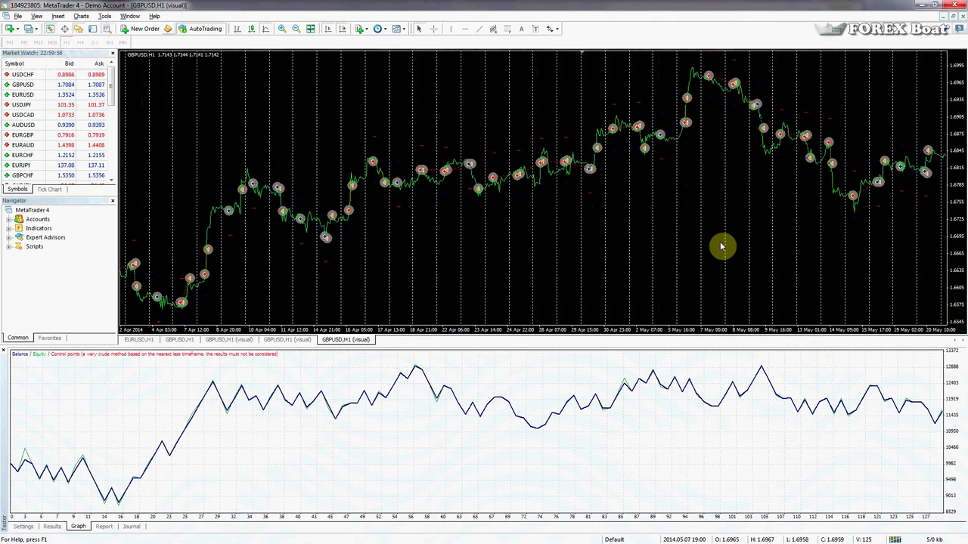
left_click_drag(782, 247, 398, 248)
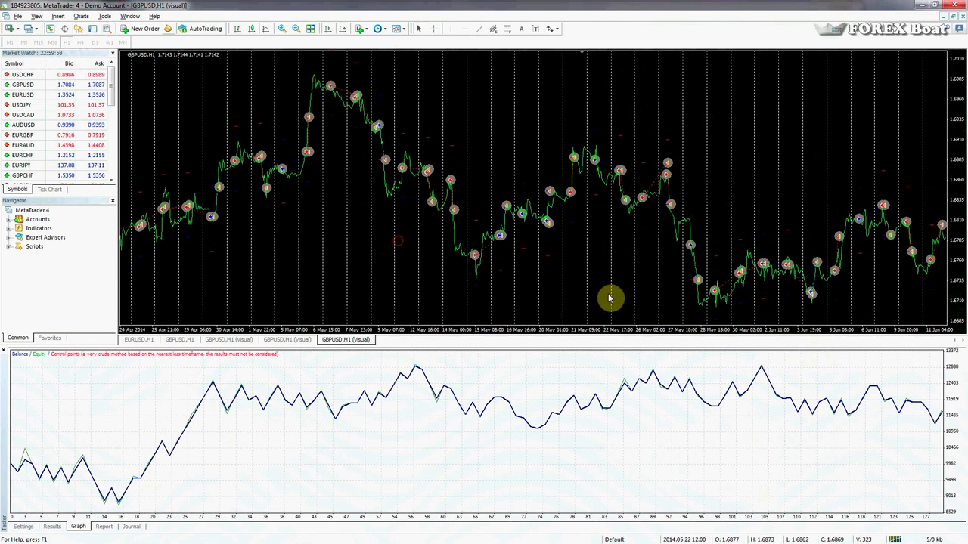
left_click_drag(612, 298, 448, 301)
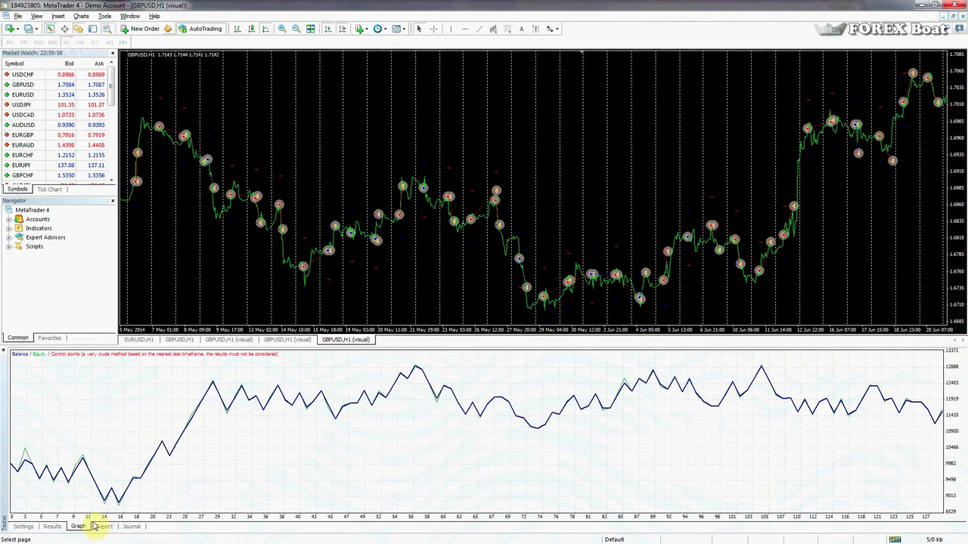
- Review the backtest's trade results, balance graph, report and journal, and return to the tester settings
left_click(50, 527)
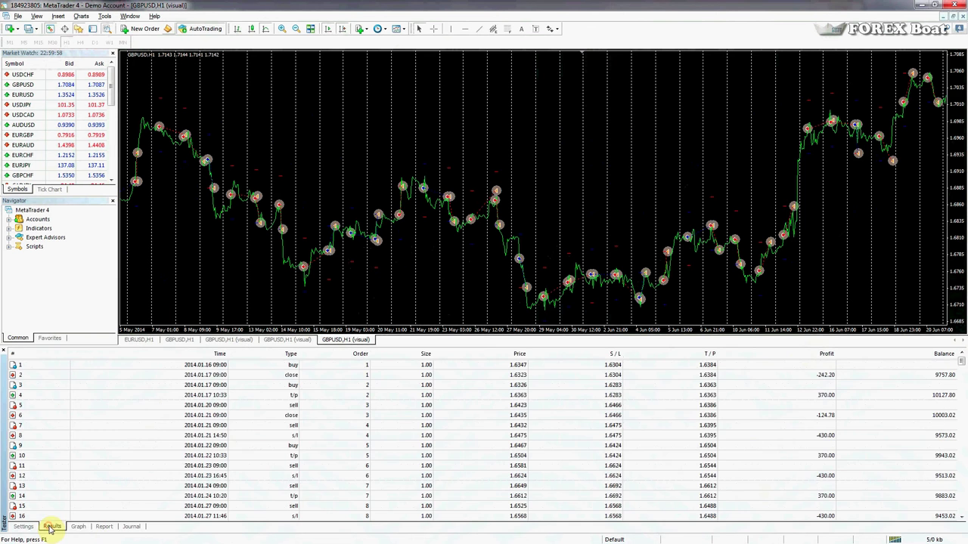
left_click(78, 527)
left_click(51, 528)
left_click(78, 527)
left_click(105, 527)
left_click(131, 527)
left_click(23, 527)
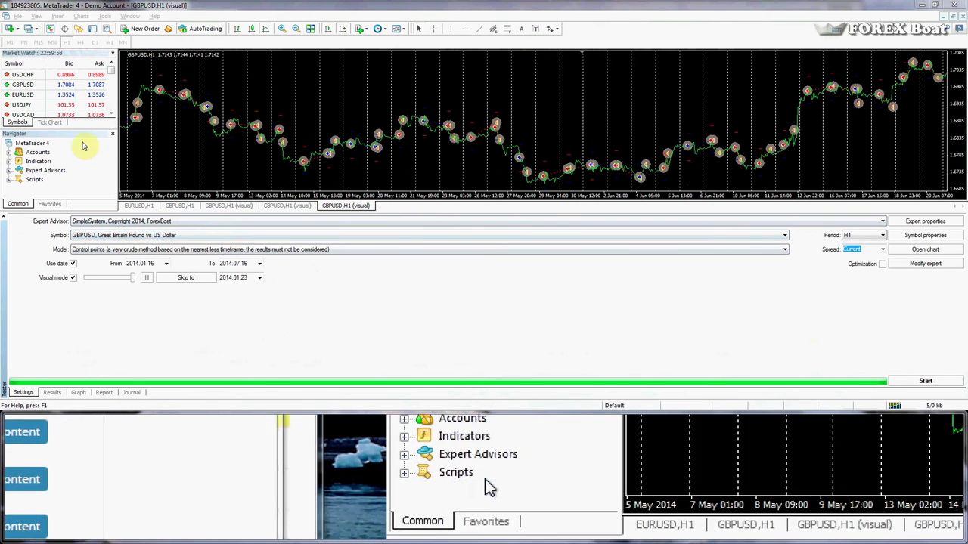
- Hide and reopen the Strategy Tester, and choose SimpleSystem as the expert advisor to test
left_click(107, 30)
left_click(107, 29)
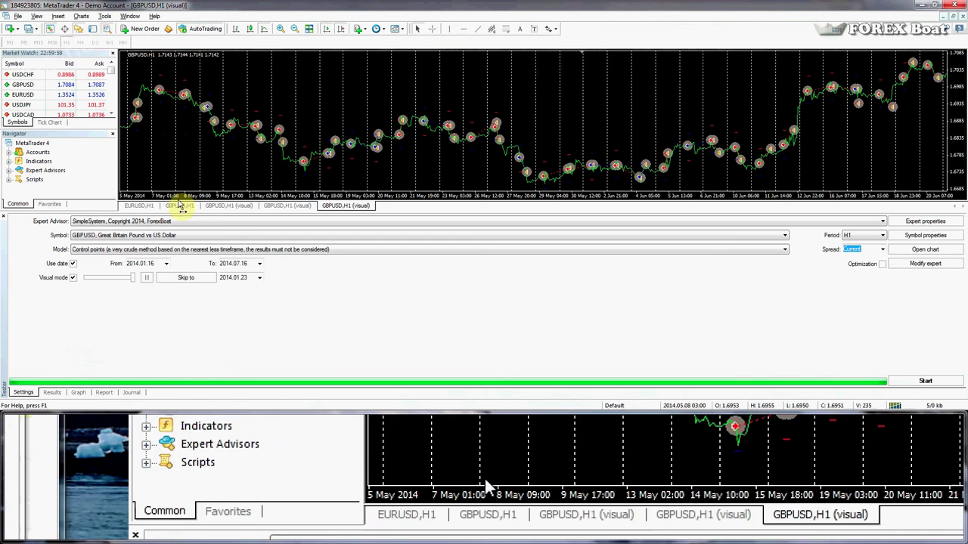
left_click(73, 221)
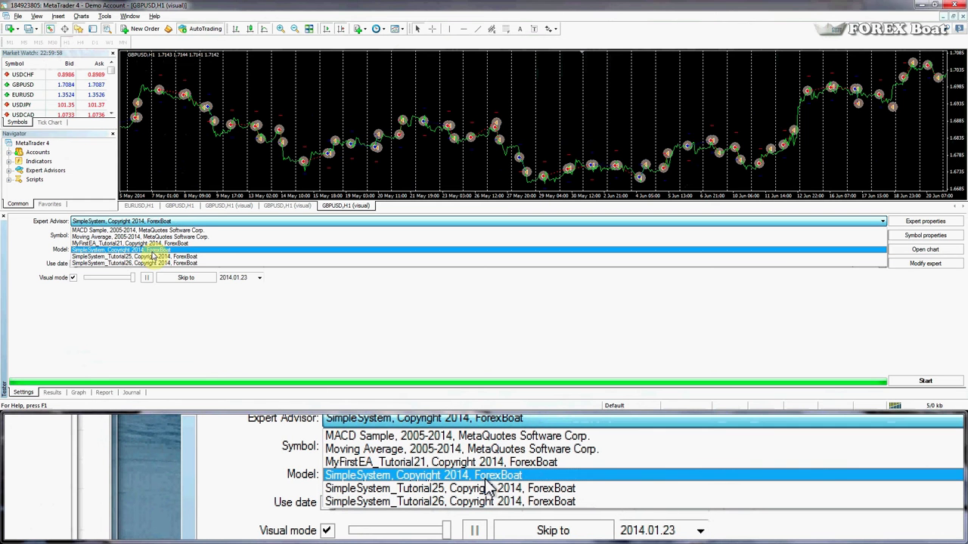
left_click(154, 252)
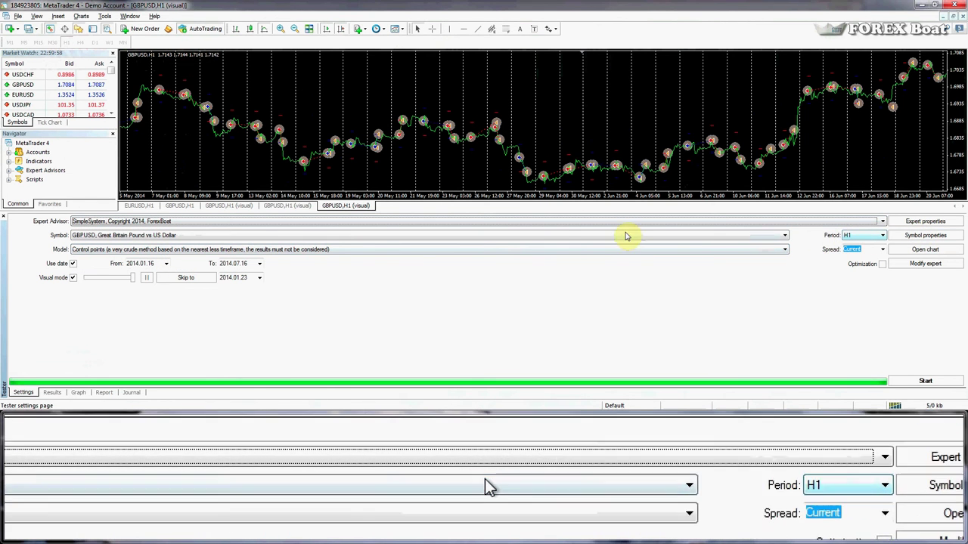
- Look through the symbols available for the backtest without changing the GBPUSD selection
left_click(189, 237)
left_click(189, 237)
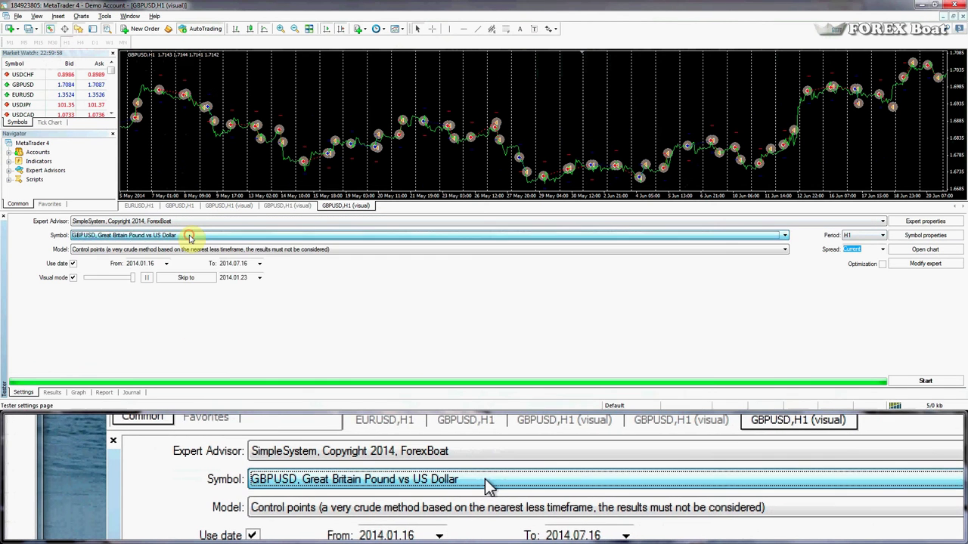
left_click(189, 236)
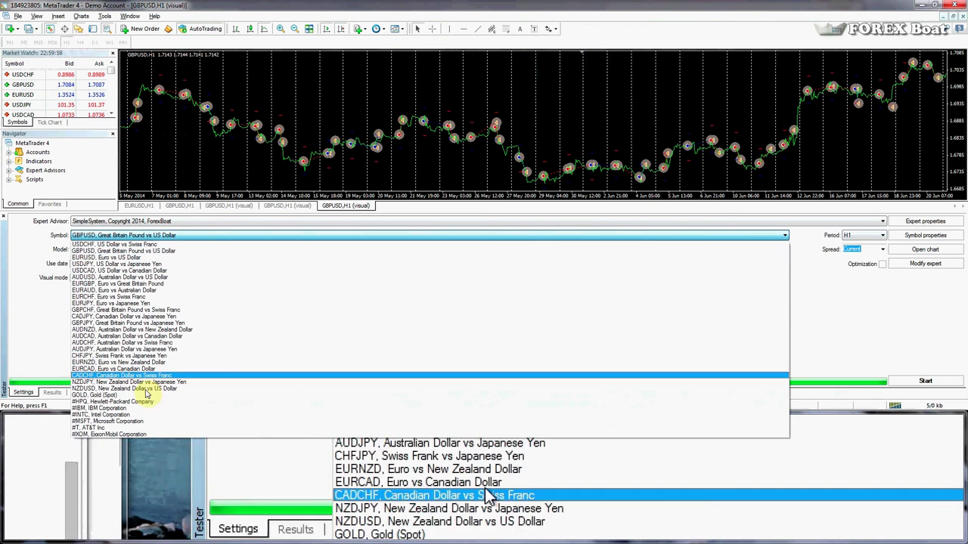
left_click(31, 302)
- Choose the Control points testing model and check the available period and spread options
left_click(147, 250)
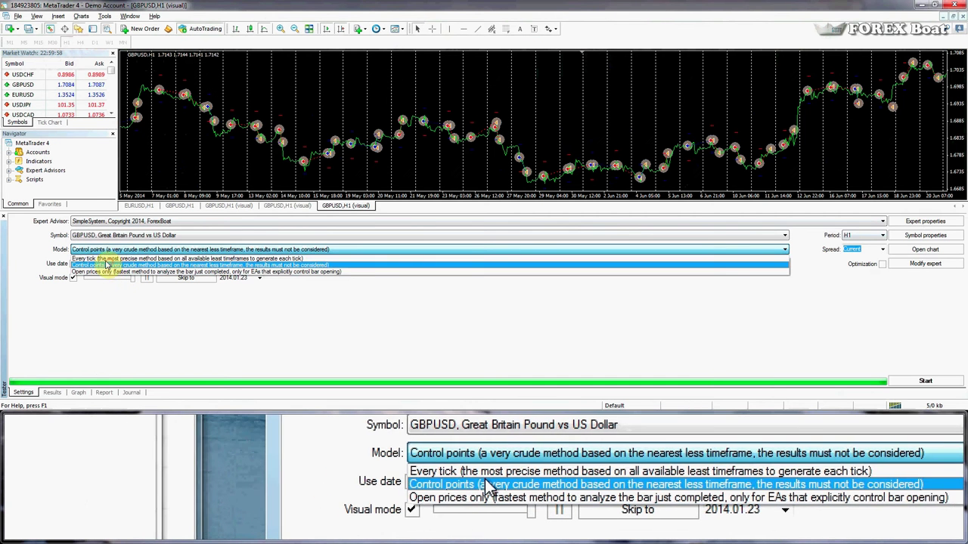
left_click(108, 265)
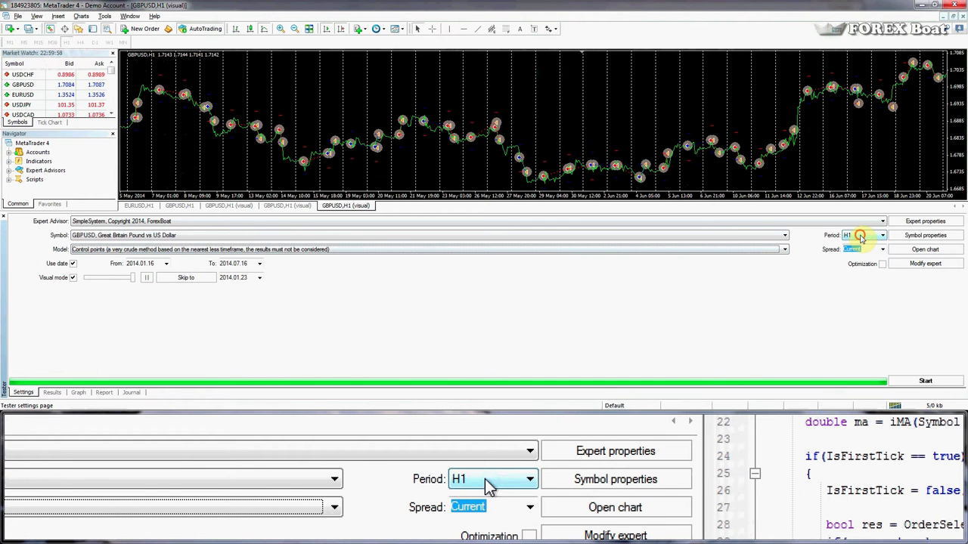
left_click(860, 236)
key("Tab")
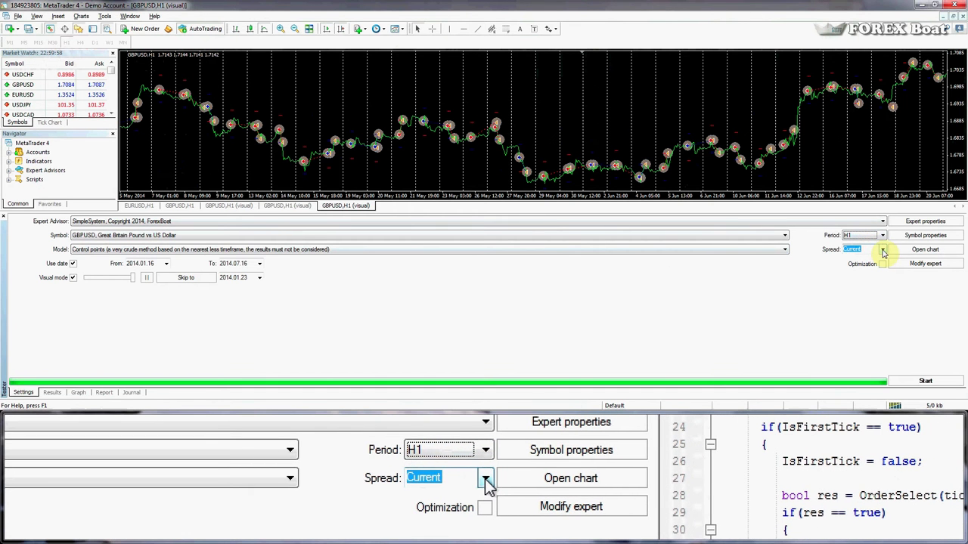
left_click(883, 250)
left_click(882, 250)
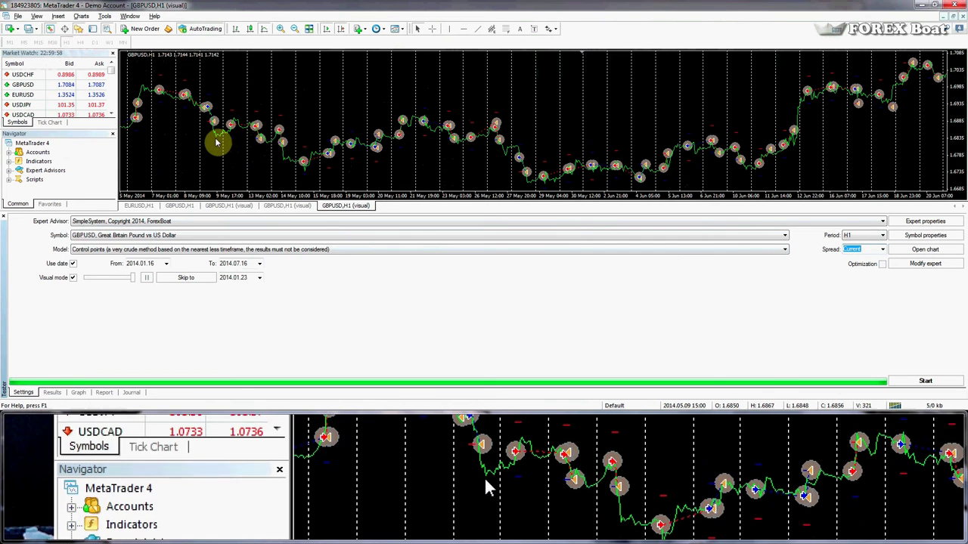
mouse_move(249, 136)
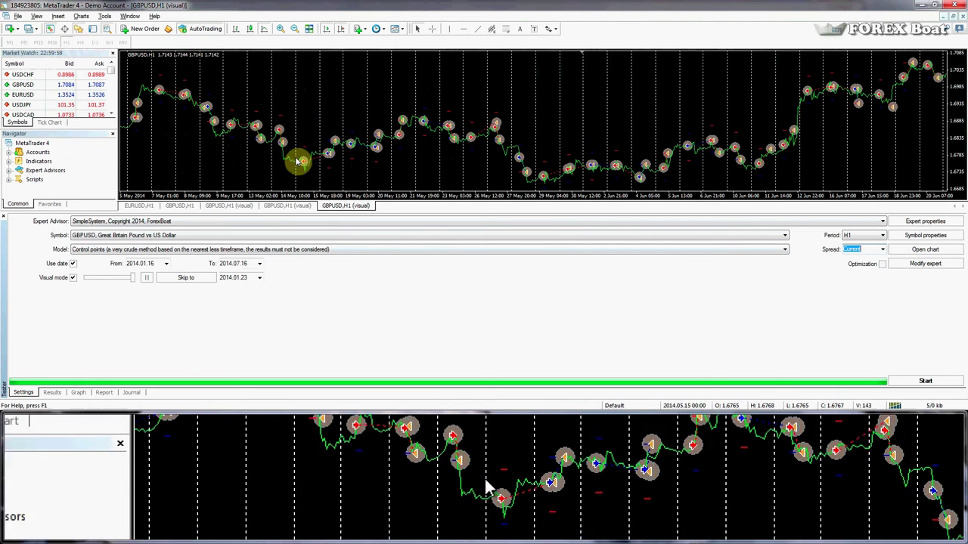
left_click(189, 287)
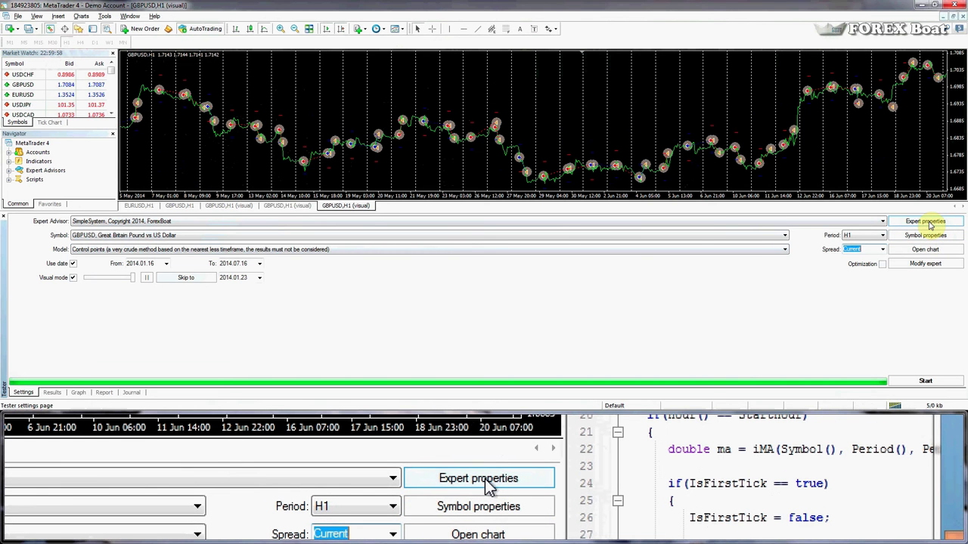
- Examine SimpleSystem's testing properties, switching the genetic algorithm option on and back off
left_click(930, 225)
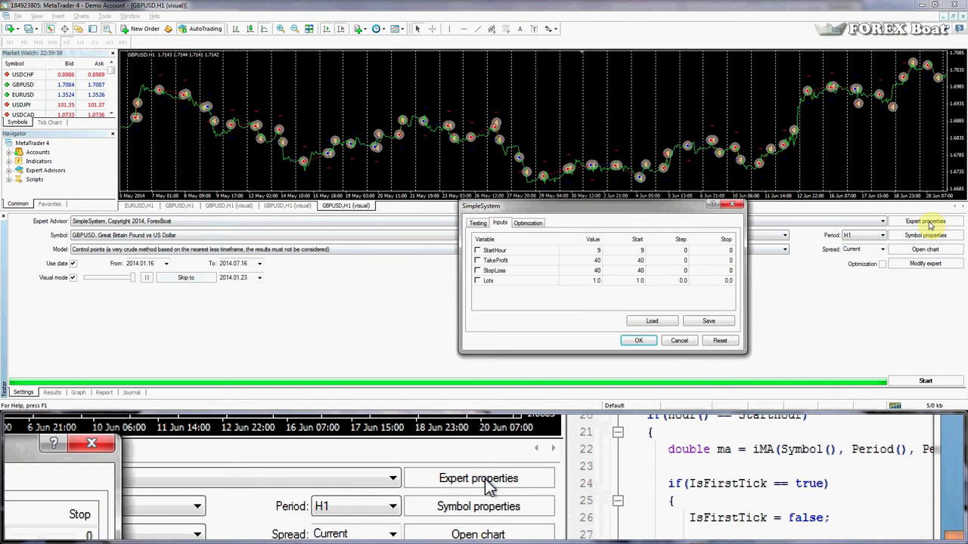
left_click(478, 227)
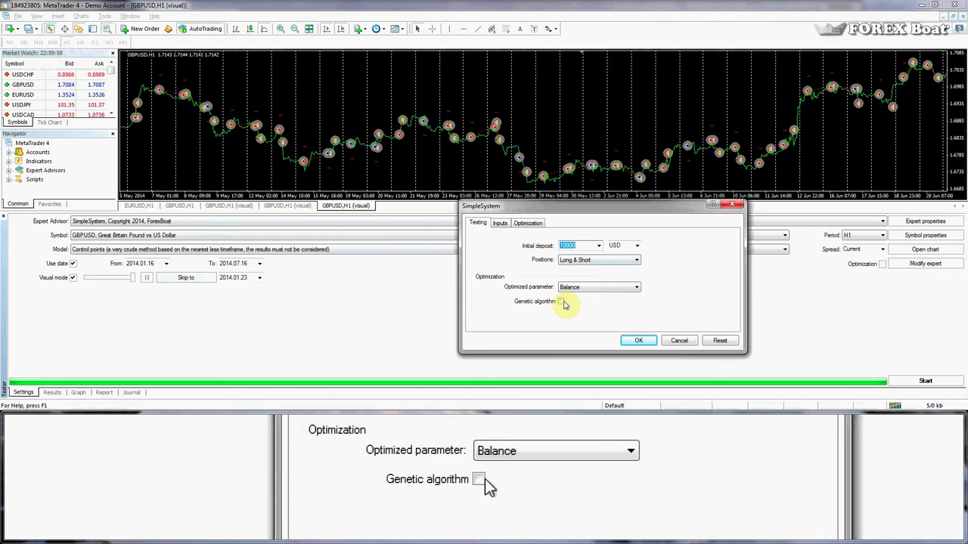
left_click(559, 304)
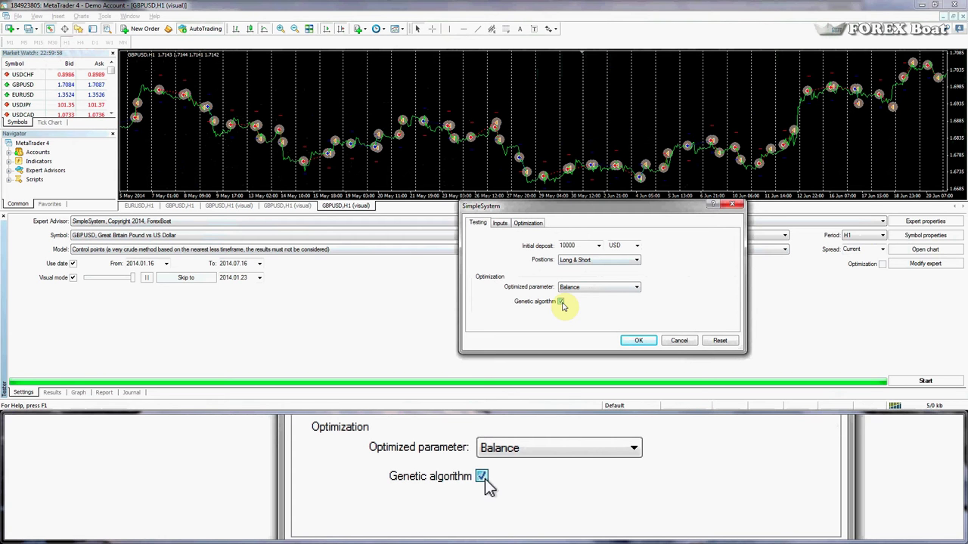
left_click(560, 302)
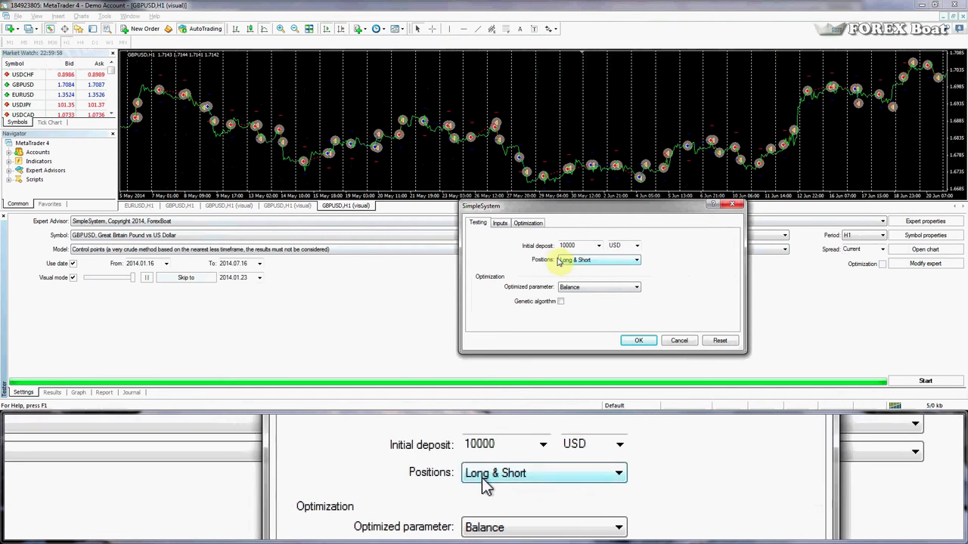
- Review SimpleSystem's input variables and optimization limits, and accept the expert properties
left_click(501, 224)
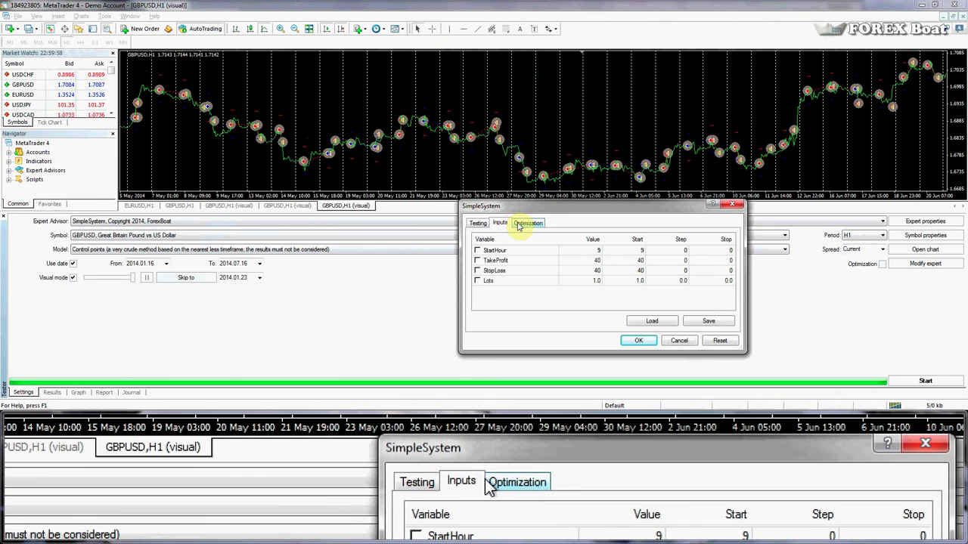
left_click(527, 223)
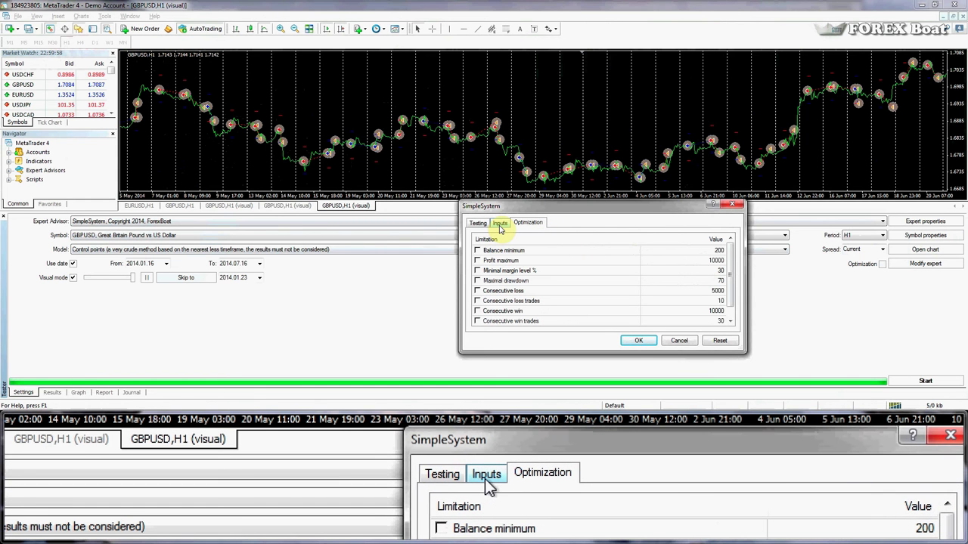
left_click(500, 225)
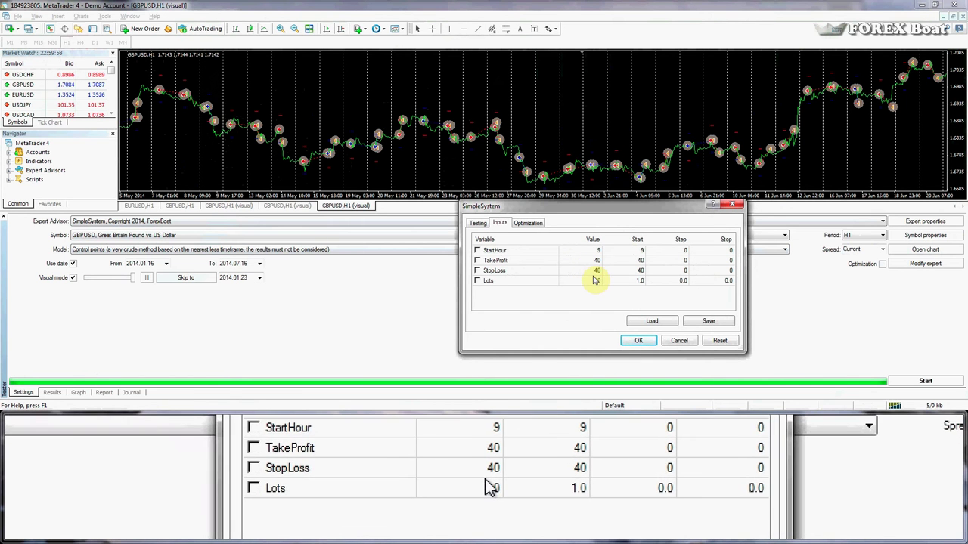
left_click(644, 341)
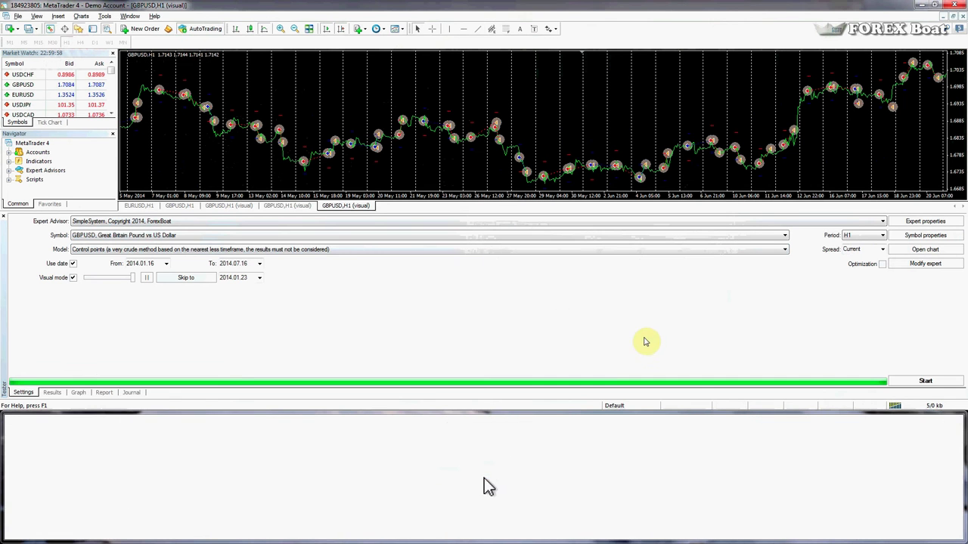
- Run the SimpleSystem backtest on GBPUSD H1 and show a longer period of its chart
left_click(917, 382)
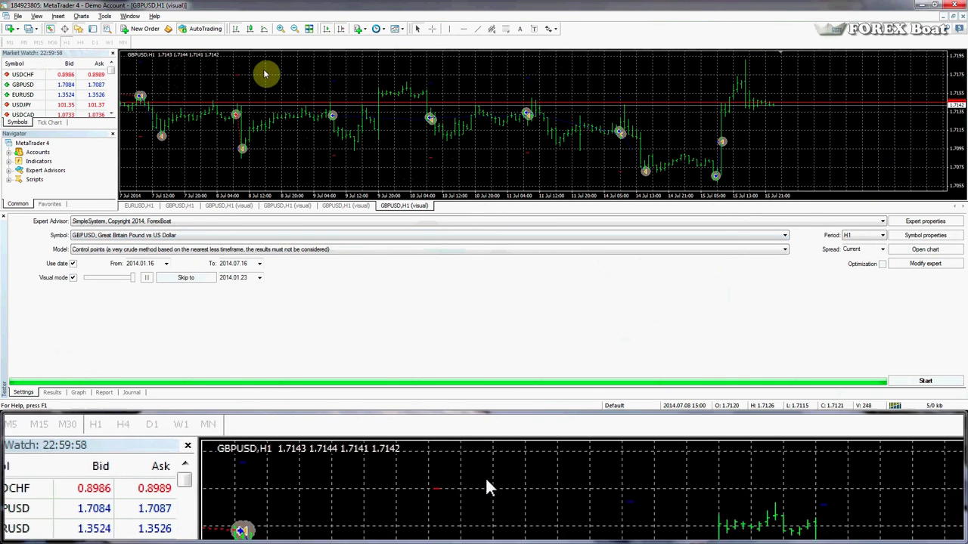
left_click(299, 31)
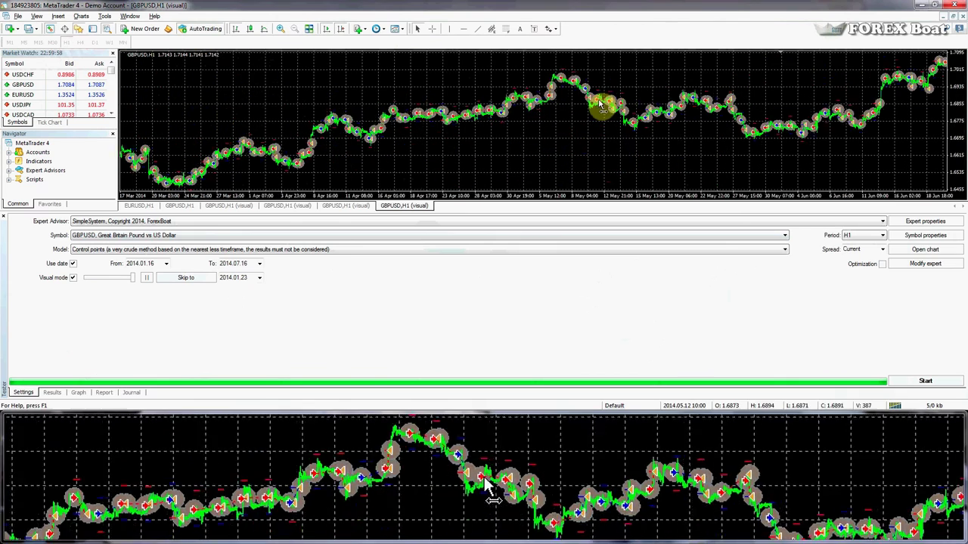
- Examine the new backtest's balance graph and its list of trade results
left_click(78, 394)
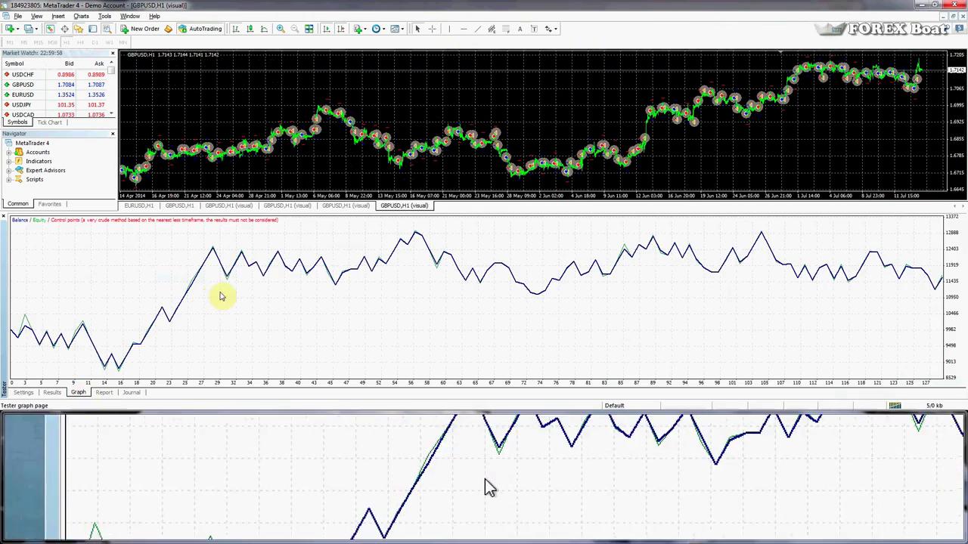
mouse_move(227, 280)
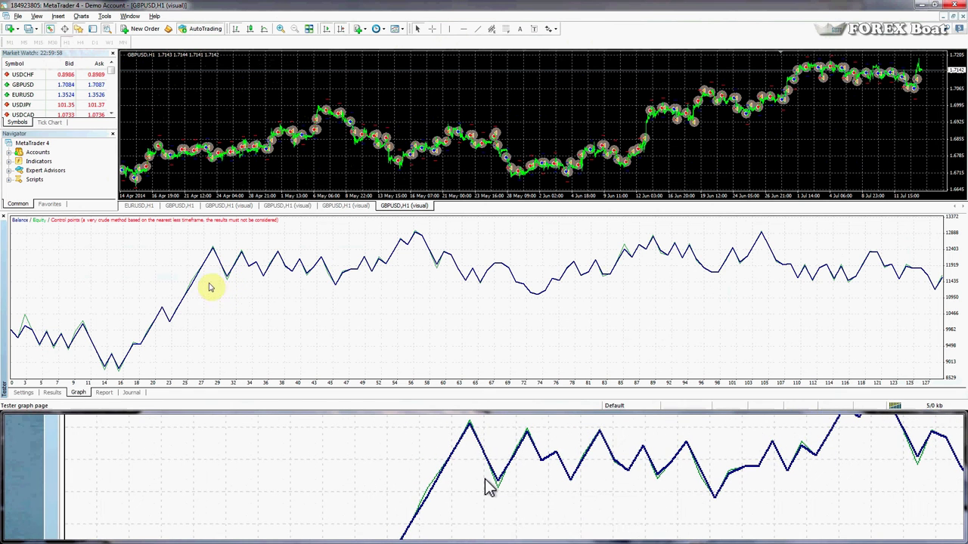
left_click(51, 393)
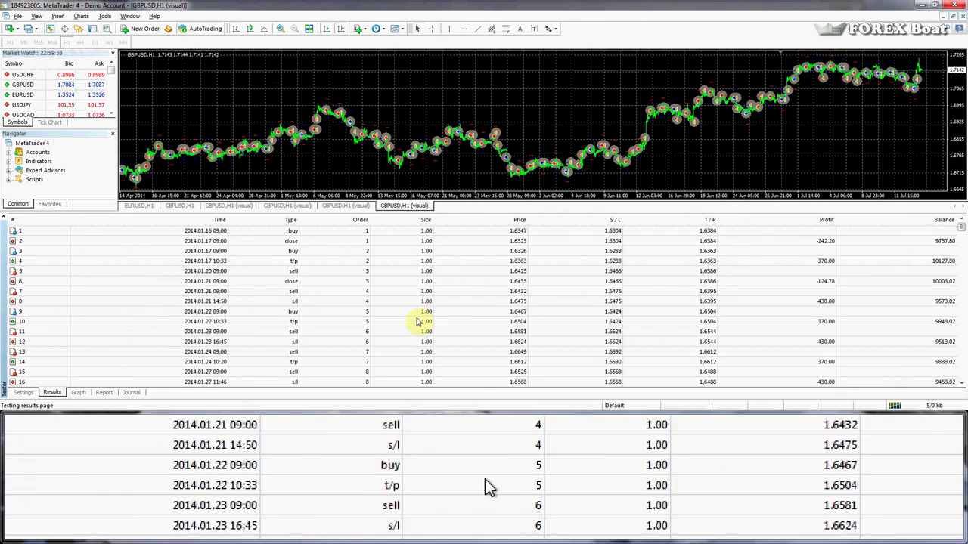
- Examine the backtest's list of trade results, comparing order types, stop-loss and take-profit exits, profits and balance
scroll(429, 305, "down", 7)
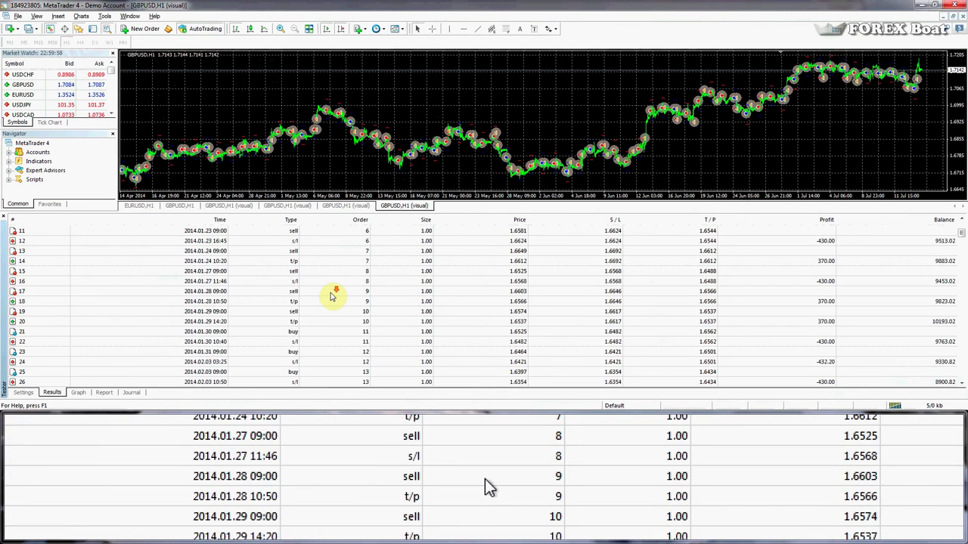
scroll(322, 294, "down", 5)
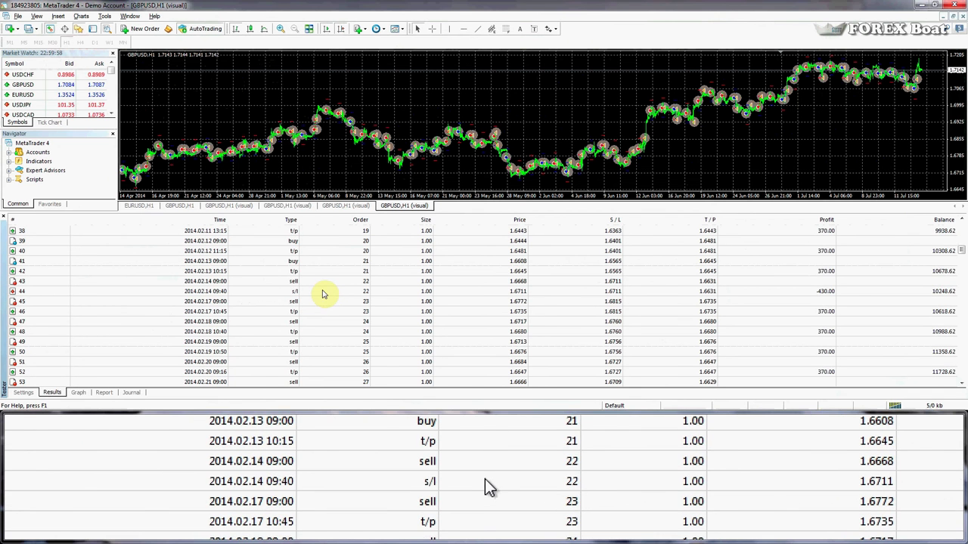
scroll(323, 293, "down", 1)
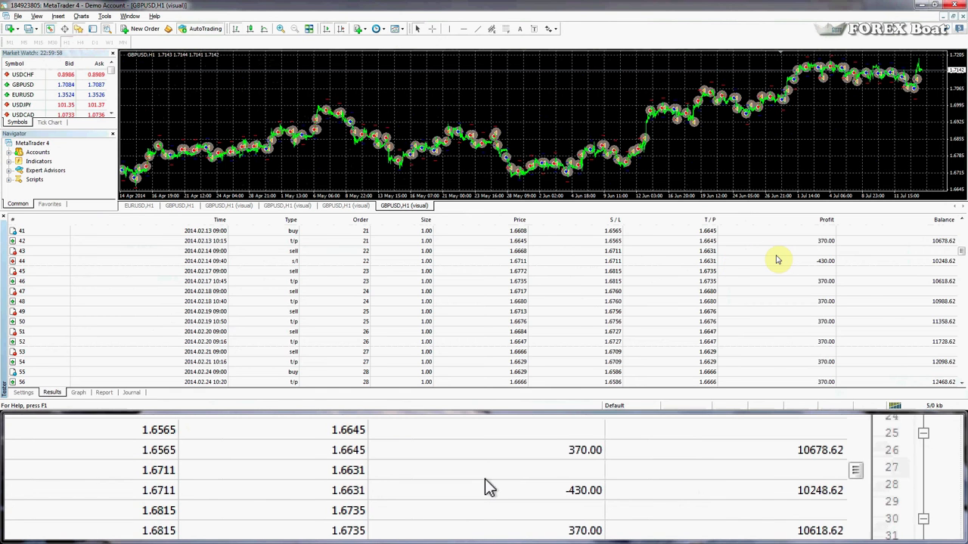
scroll(776, 260, "down", 5)
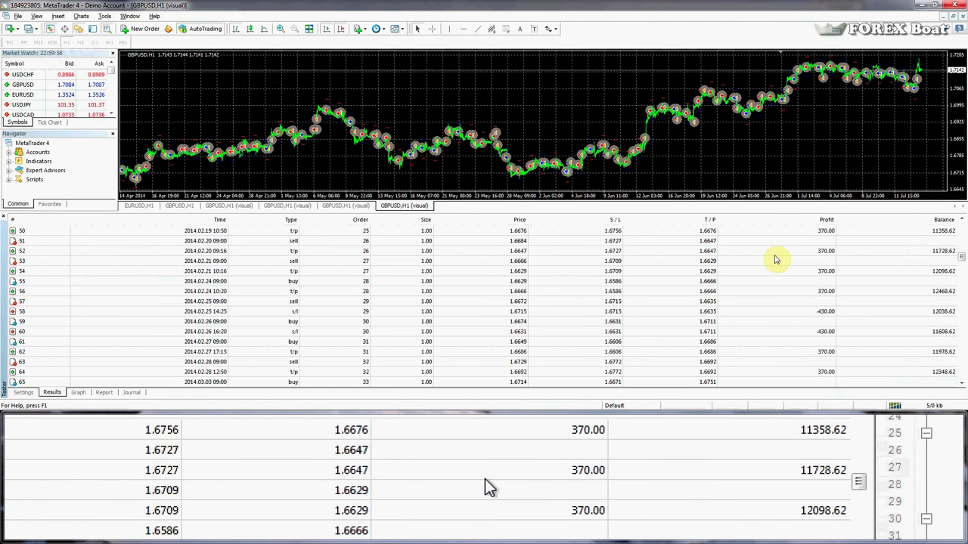
scroll(778, 259, "down", 4)
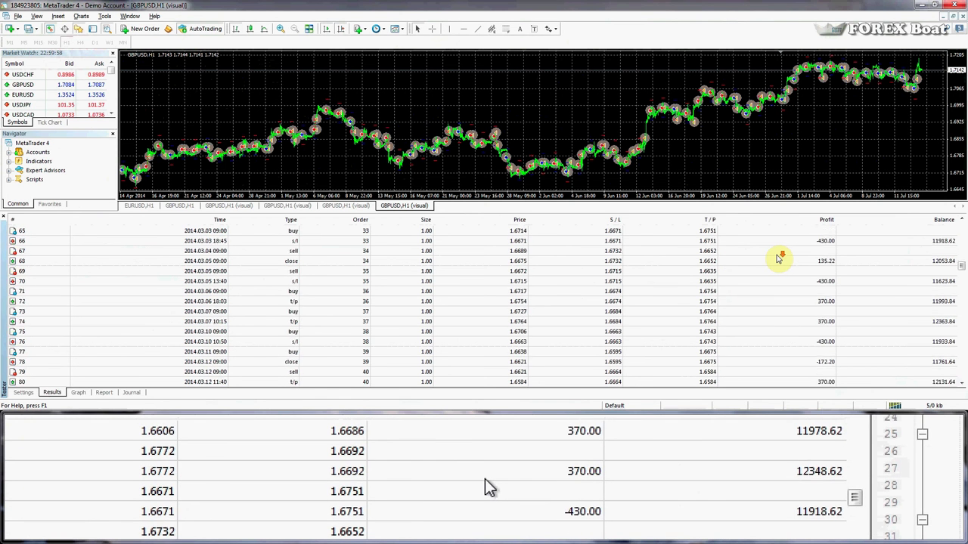
scroll(756, 259, "down", 1)
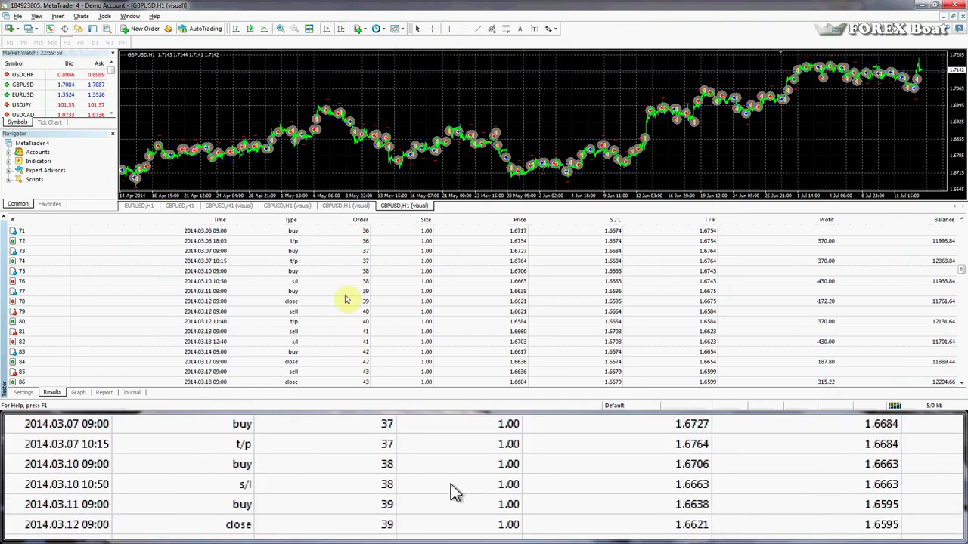
- Read the backtest's report statistics and look through the journal entries for opened and closed orders
left_click(100, 394)
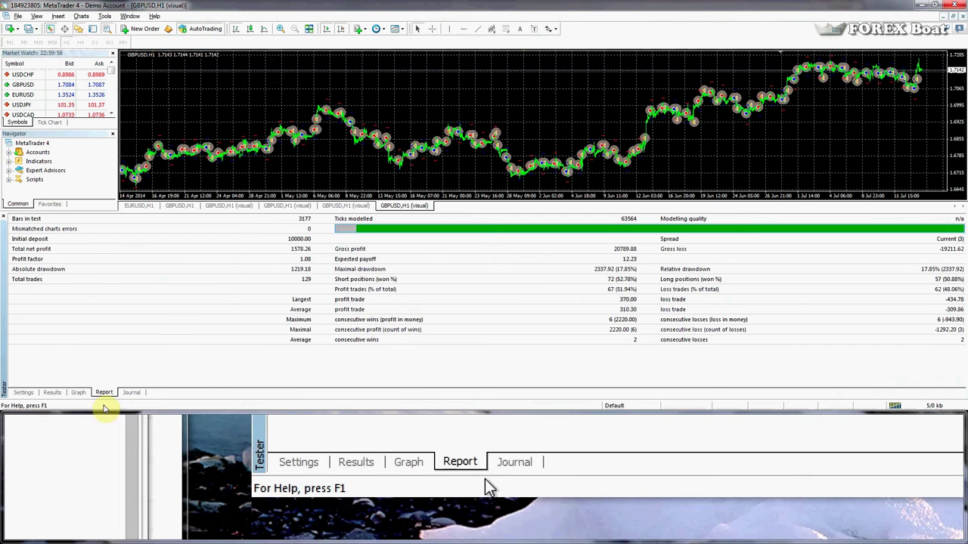
left_click(130, 393)
left_click(163, 293)
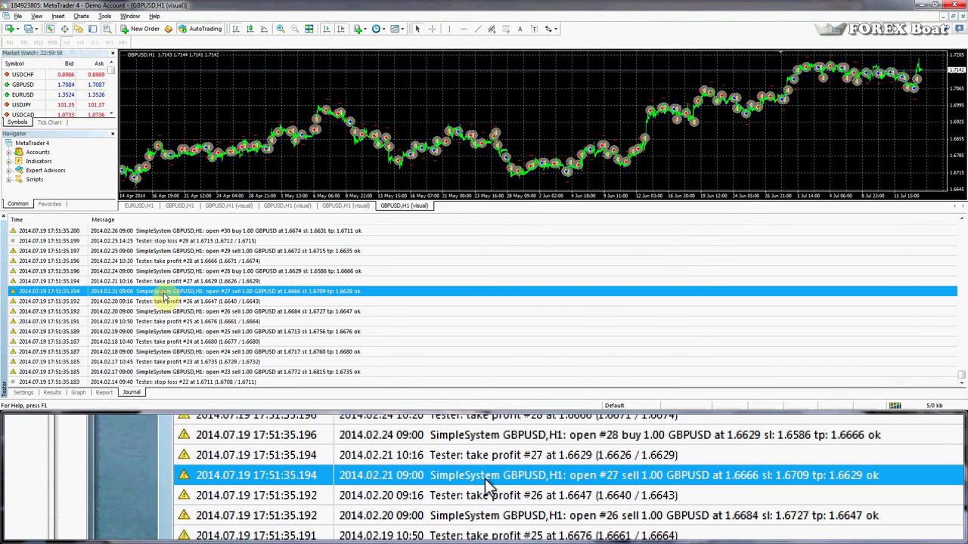
scroll(163, 295, "up", 20)
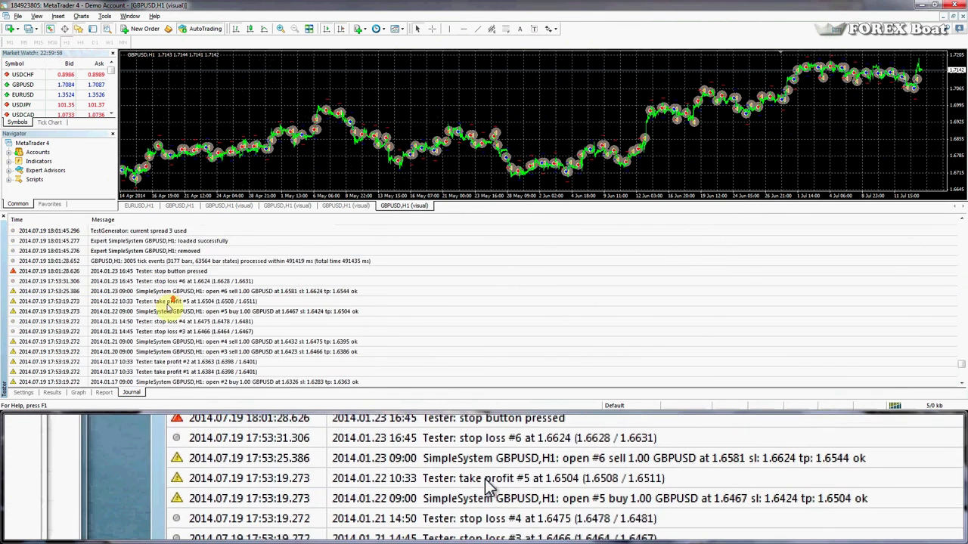
scroll(163, 314, "up", 13)
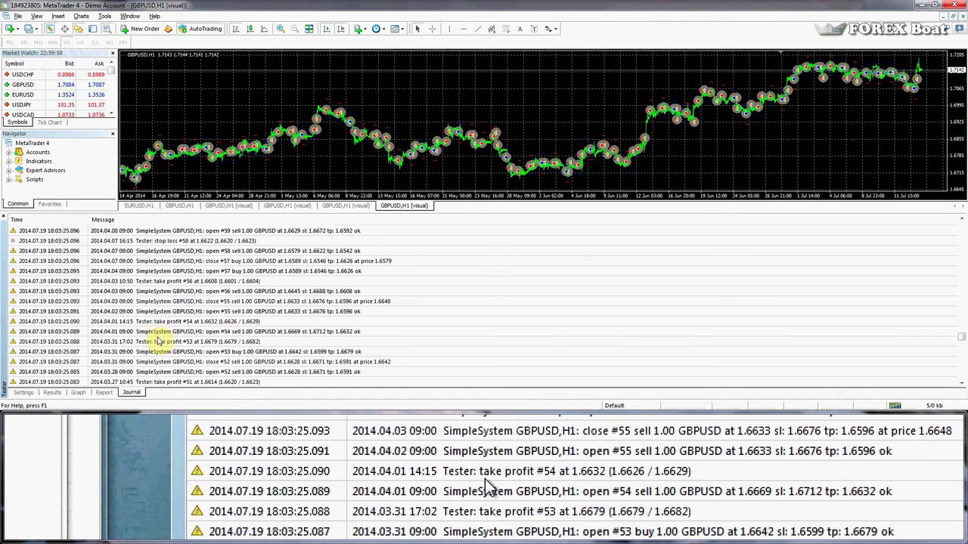
- View the tester settings, enlarge the visual backtest chart, and inspect its display properties without changing them
left_click(24, 392)
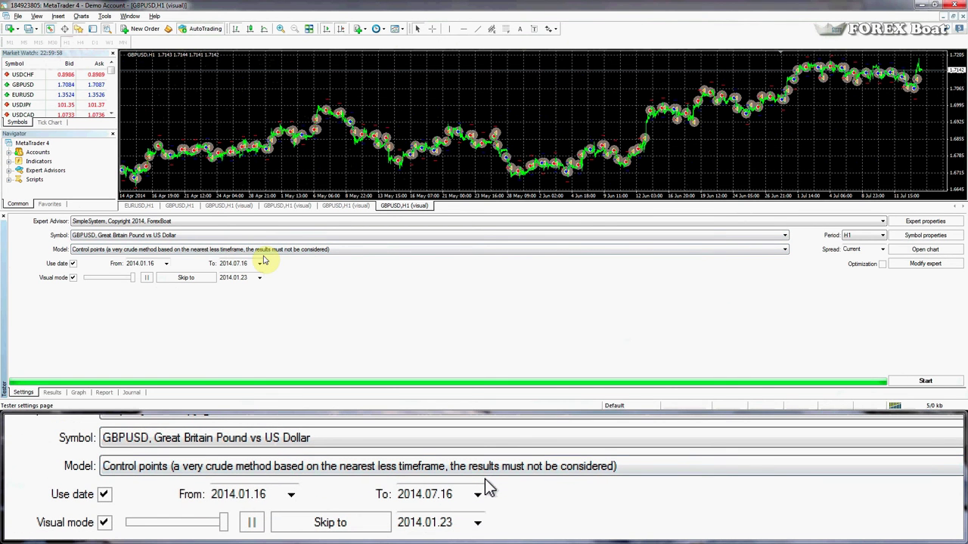
left_click(278, 31)
left_click(278, 31)
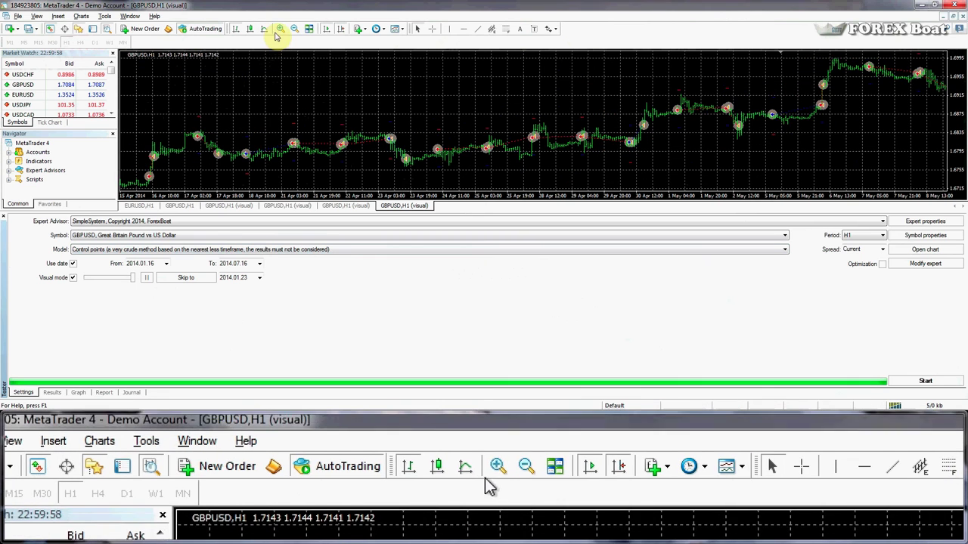
left_click(279, 31)
right_click(335, 94)
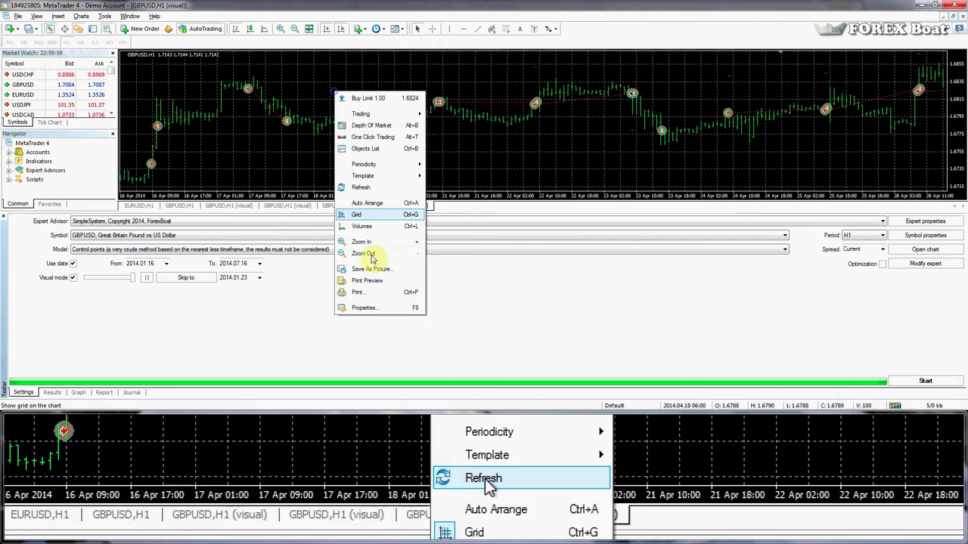
left_click(382, 309)
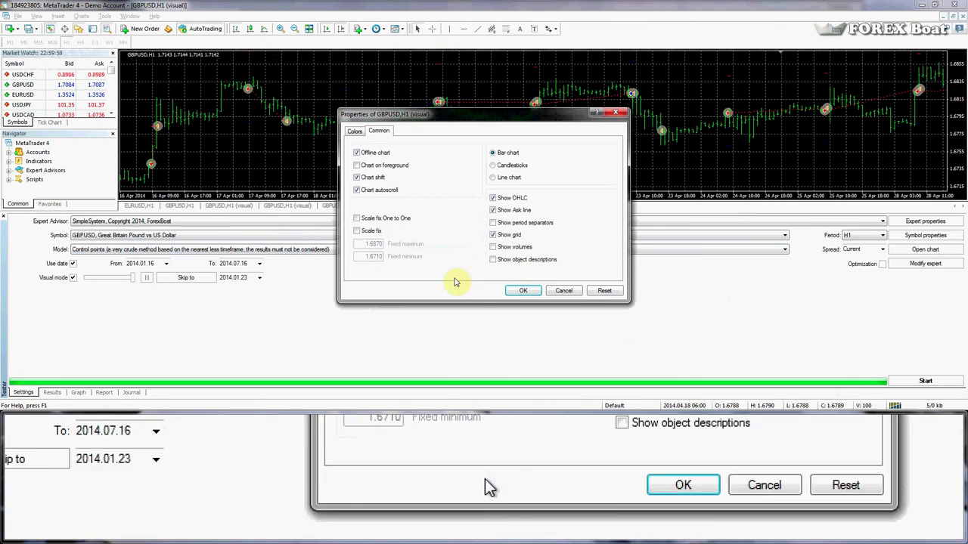
left_click(561, 291)
- Examine the signal arrows on a longer period of the regular GBPUSD H1 chart, and return to a visual backtest chart
left_click(179, 206)
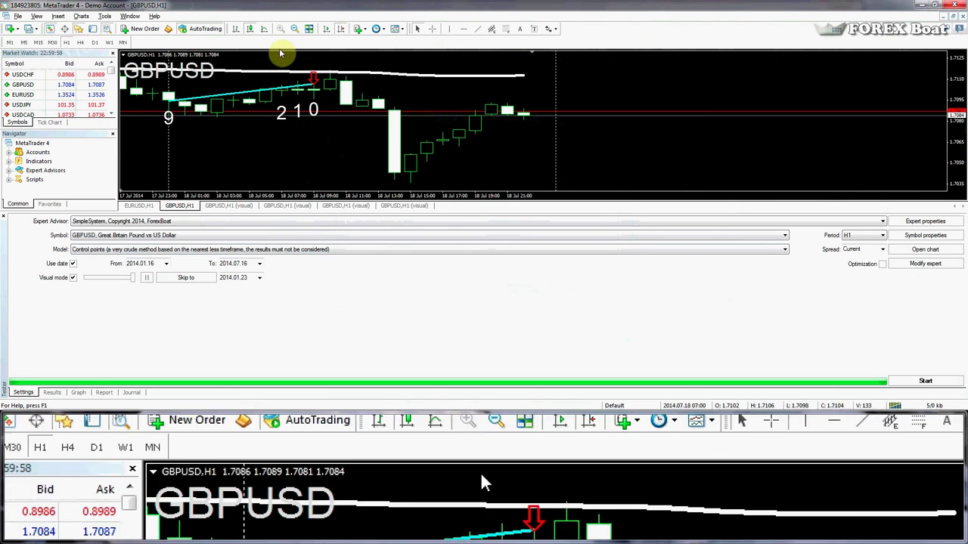
left_click(293, 30)
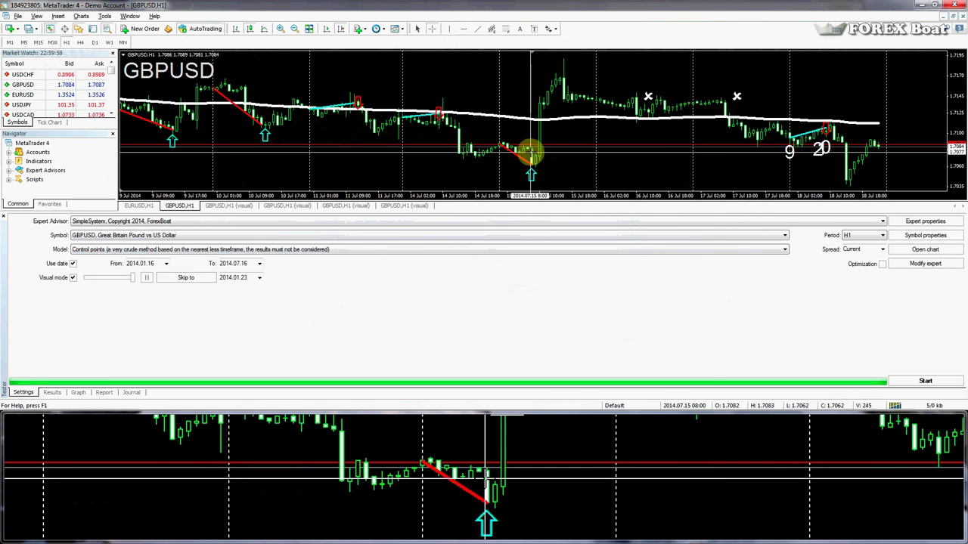
left_click(533, 154)
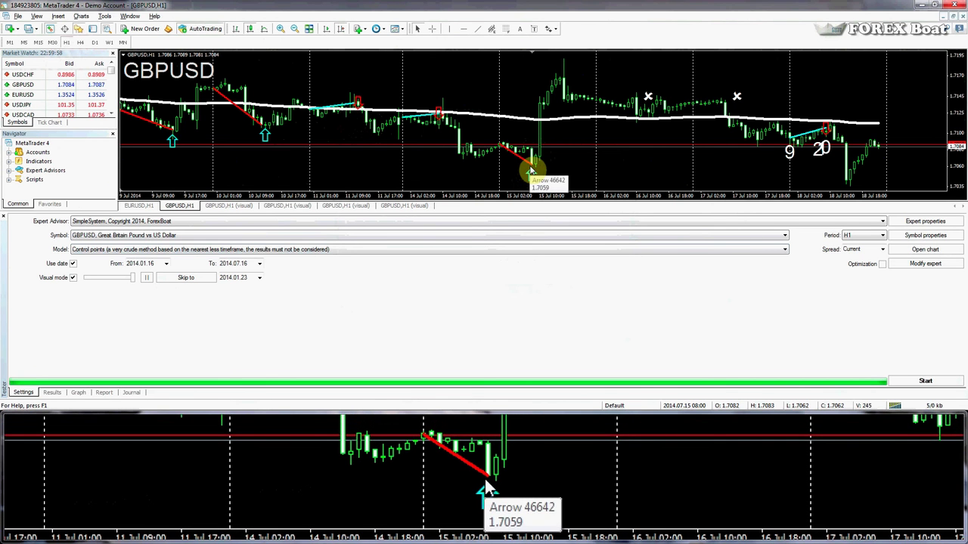
left_click(428, 206)
left_click(349, 207)
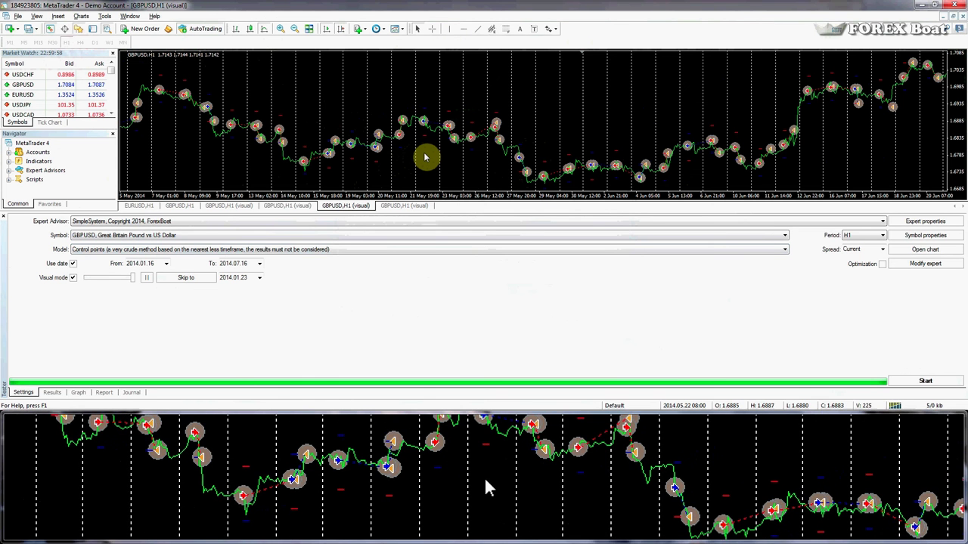
- Mark SimpleSystem's StartHour, TakeProfit and StopLoss inputs for optimization in the expert properties
left_click(929, 223)
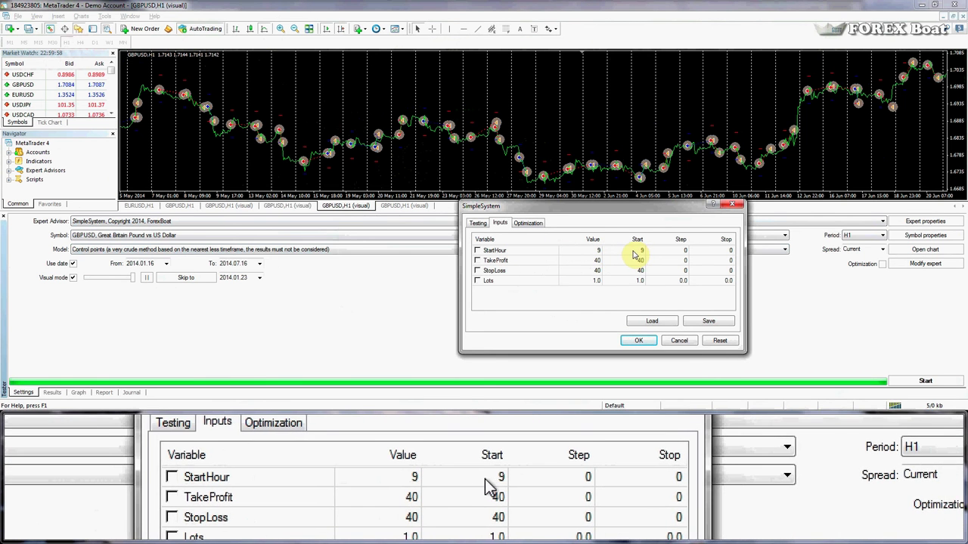
left_click(477, 251)
left_click(478, 261)
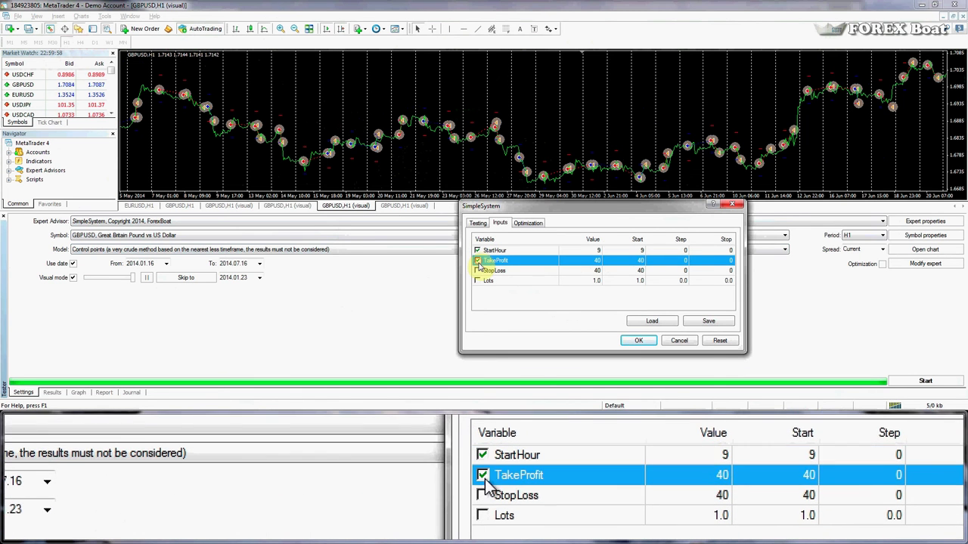
left_click(477, 271)
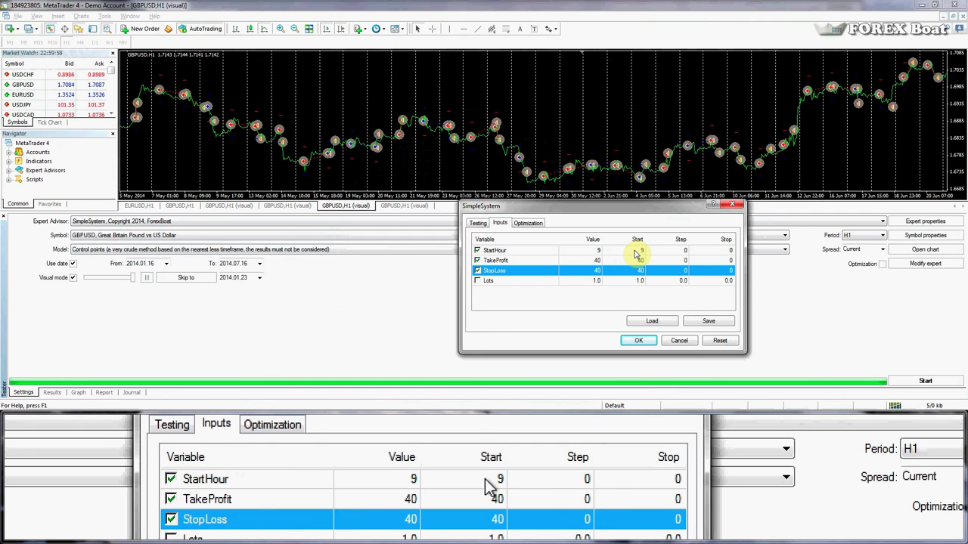
- Set StartHour's optimization range to start at 0, step by 1 and stop at 23
double_click(635, 251)
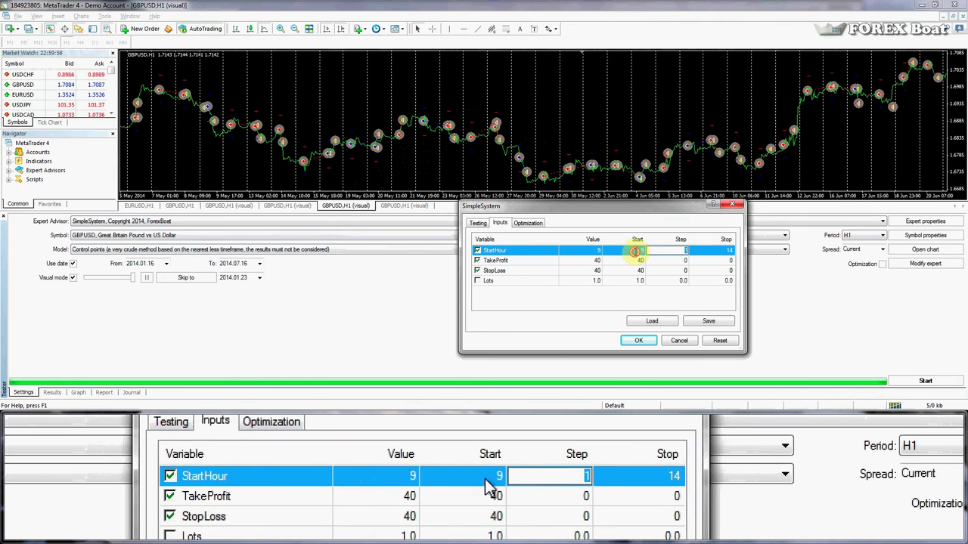
double_click(638, 252)
type("0")
double_click(722, 252)
type("23")
left_click(655, 254)
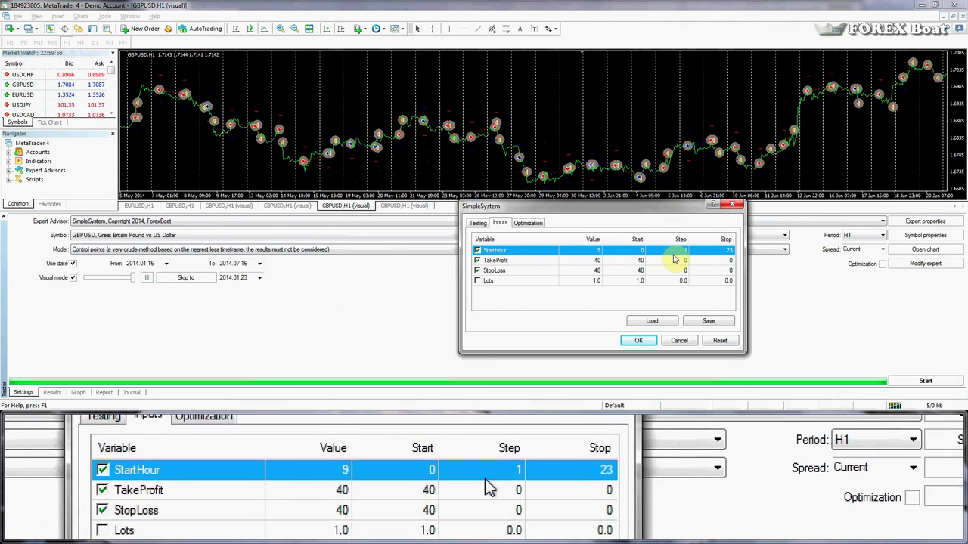
- Set TakeProfit's optimization range to start at 10, step by 10 and stop at 120
left_click(642, 261)
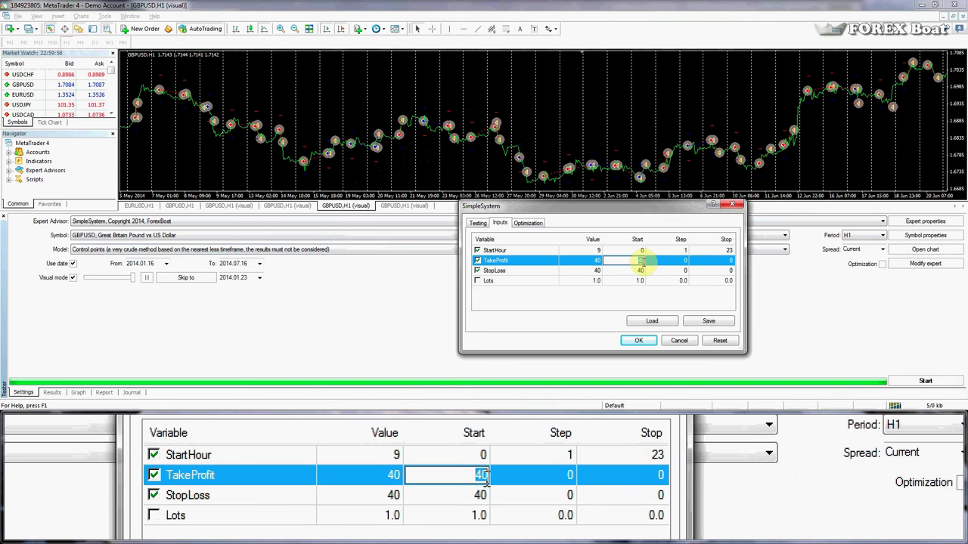
type("10")
key("Tab")
type("10")
key("Tab")
type("60")
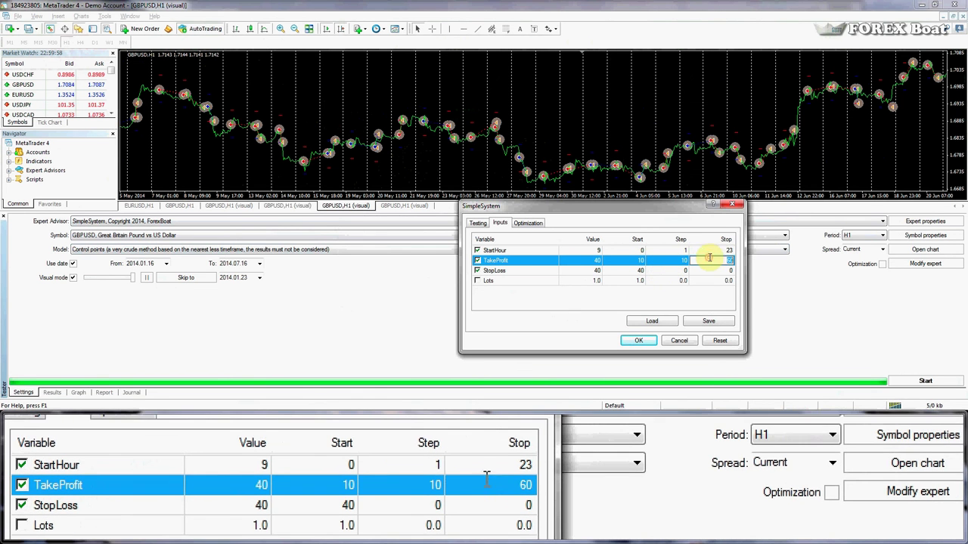
type("20")
- Set StopLoss's optimization range to start at 10, step by 10 and stop at 120
left_click(690, 271)
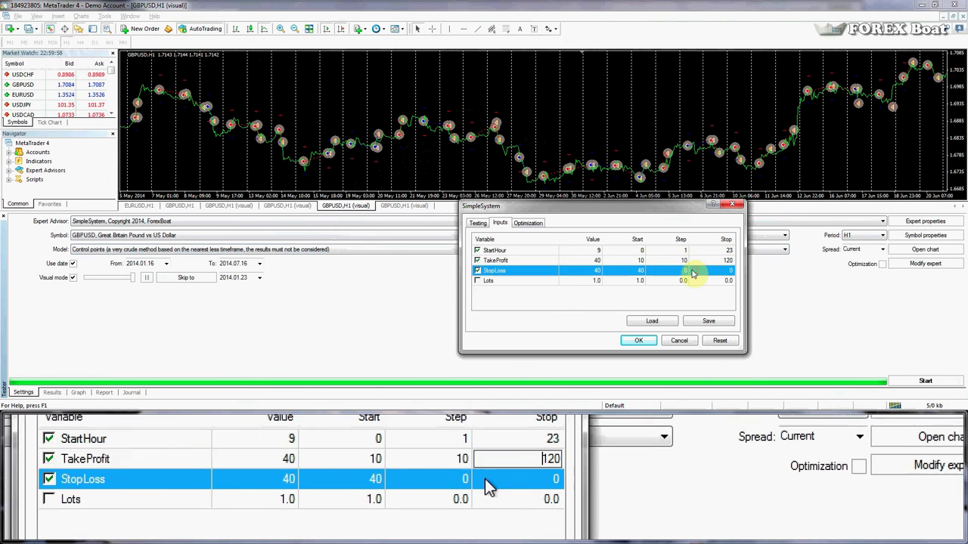
type("10")
key("Tab")
type("10")
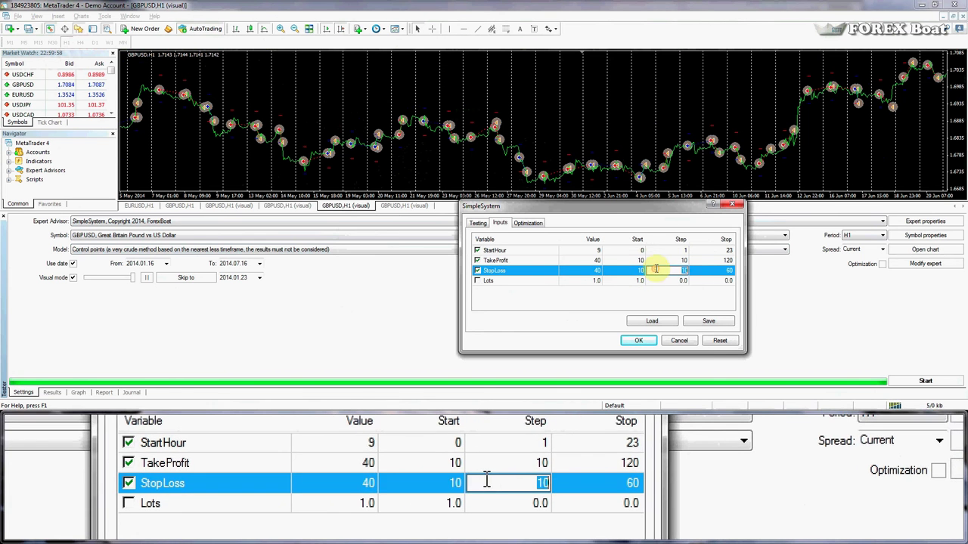
key("Tab")
type("60120")
left_click(703, 281)
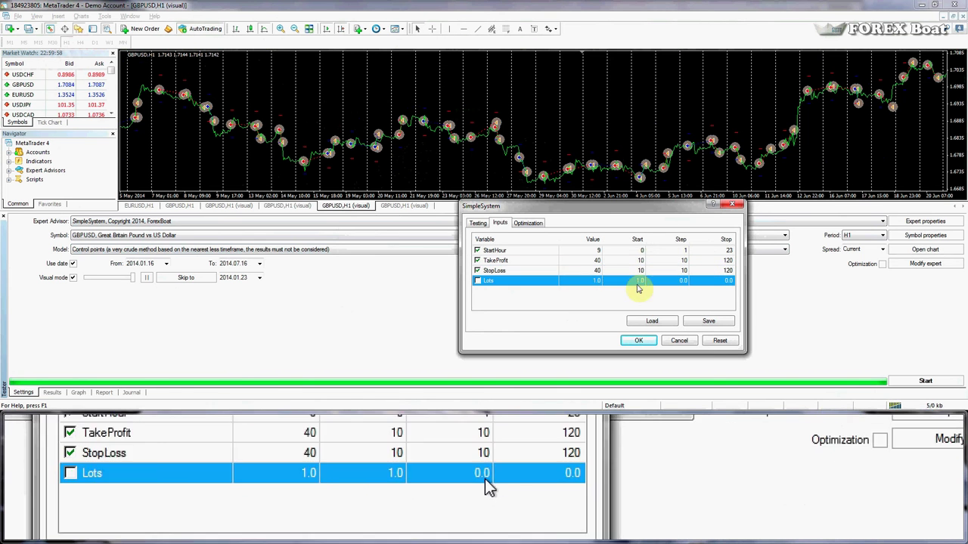
- Review the StartHour, TakeProfit and StopLoss optimization ranges and accept the expert properties
left_click(643, 253)
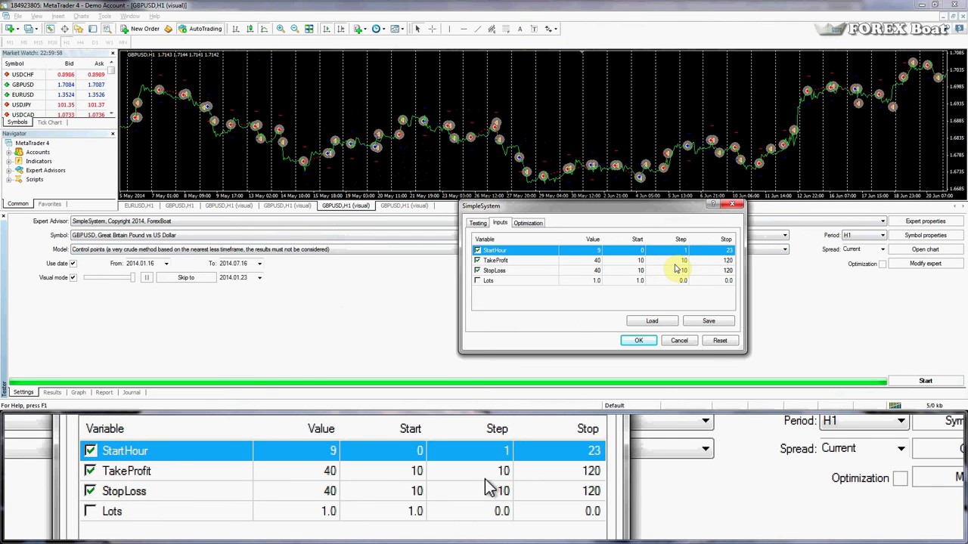
left_click(675, 260)
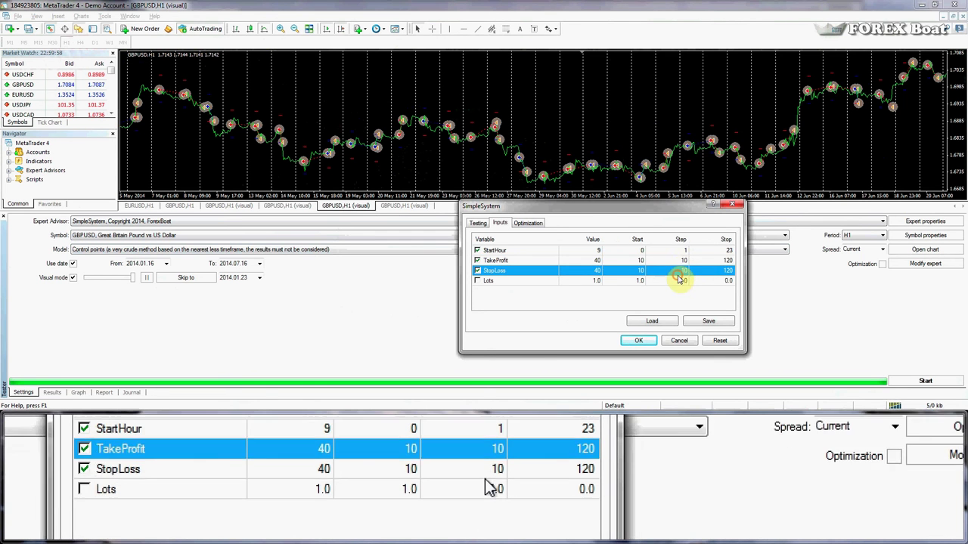
left_click(681, 270)
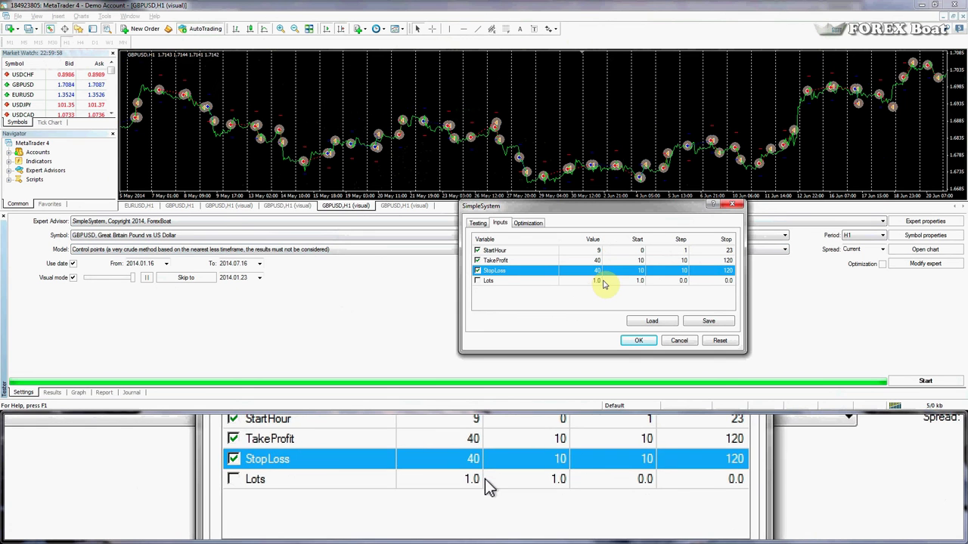
left_click(639, 340)
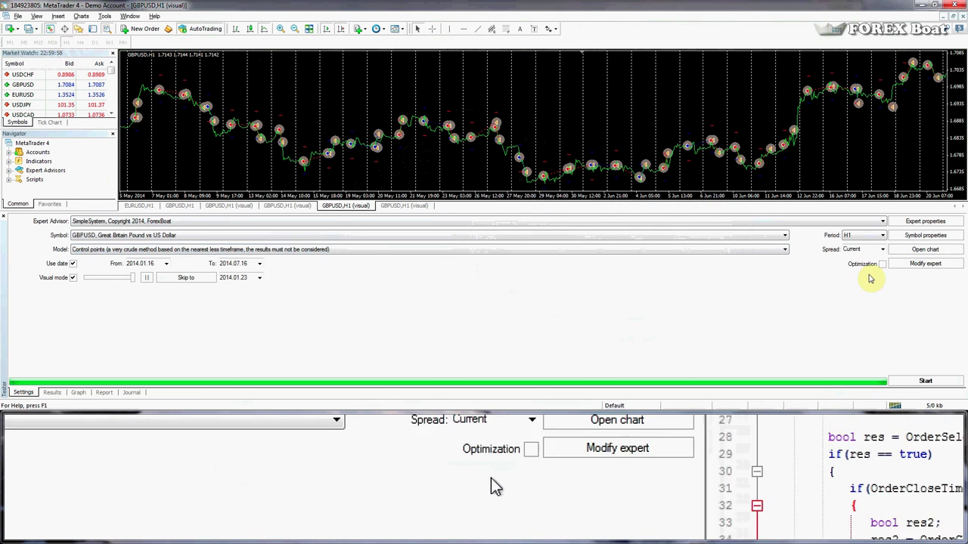
- Enable optimization, start the run, and check its optimization graph and progress
left_click(882, 266)
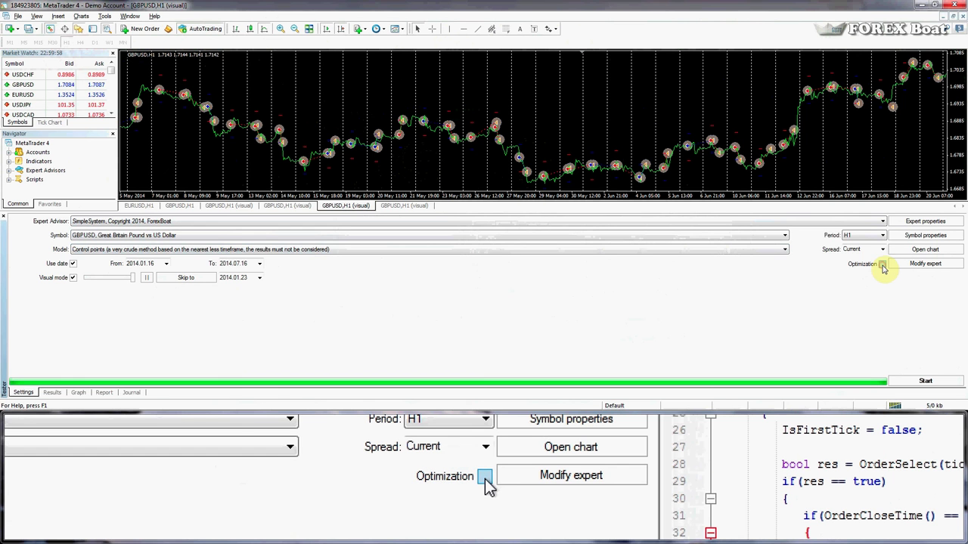
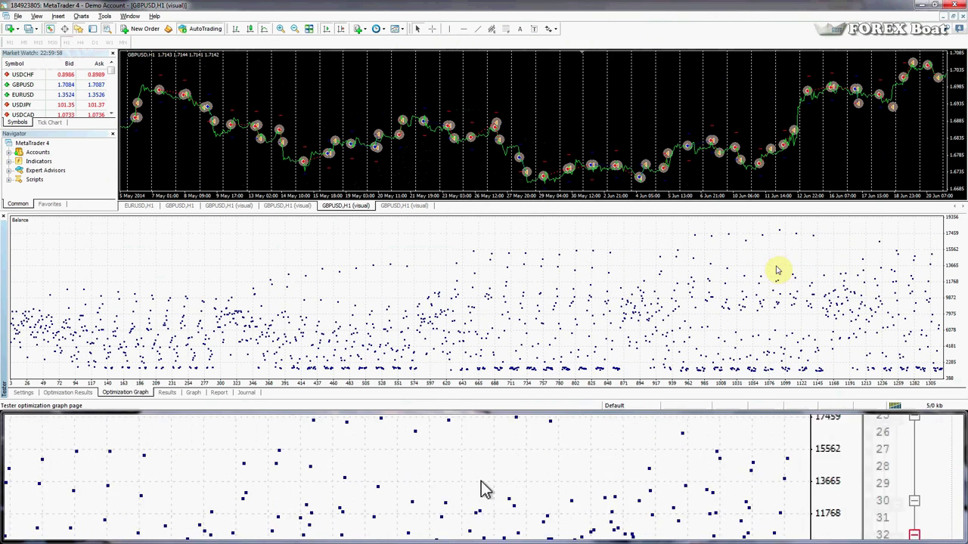
left_click(30, 395)
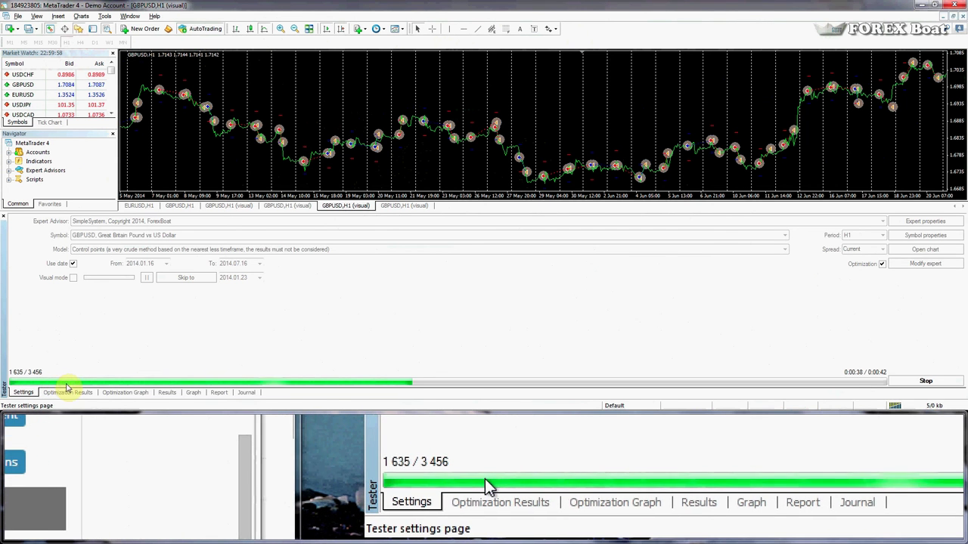
- Examine the optimization results pass by pass, comparing profit, profit factor and drawdown with each pass's StartHour, TakeProfit and StopLoss inputs
left_click(67, 390)
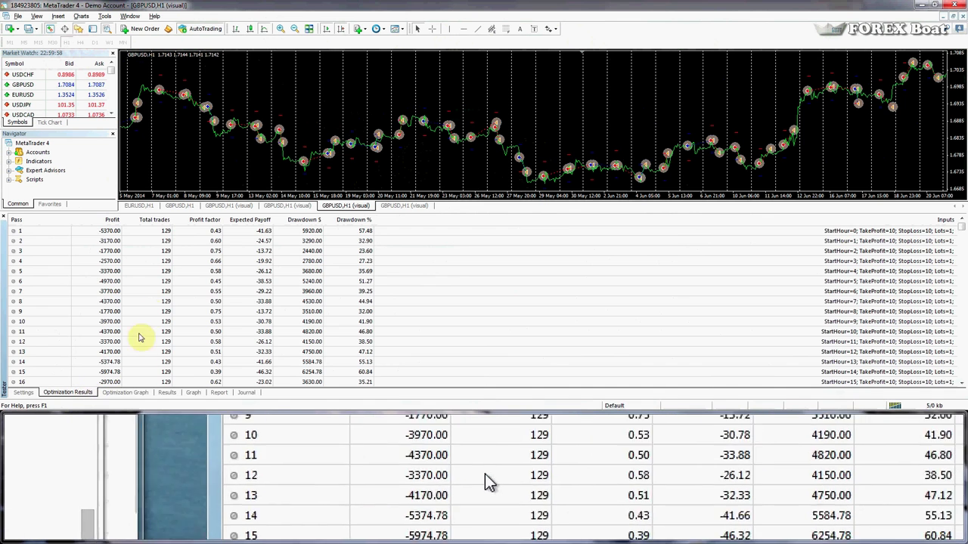
left_click(162, 302)
scroll(163, 302, "down", 7)
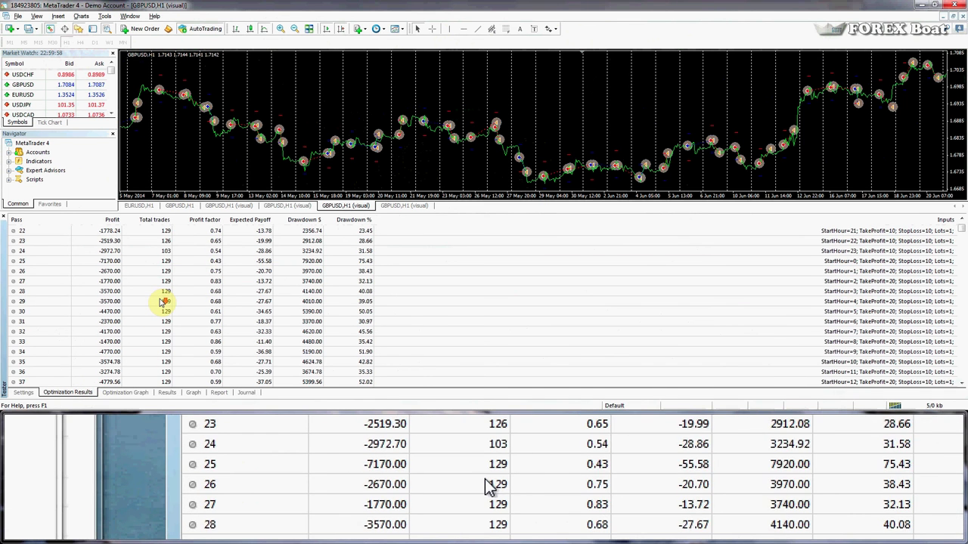
scroll(163, 302, "down", 7)
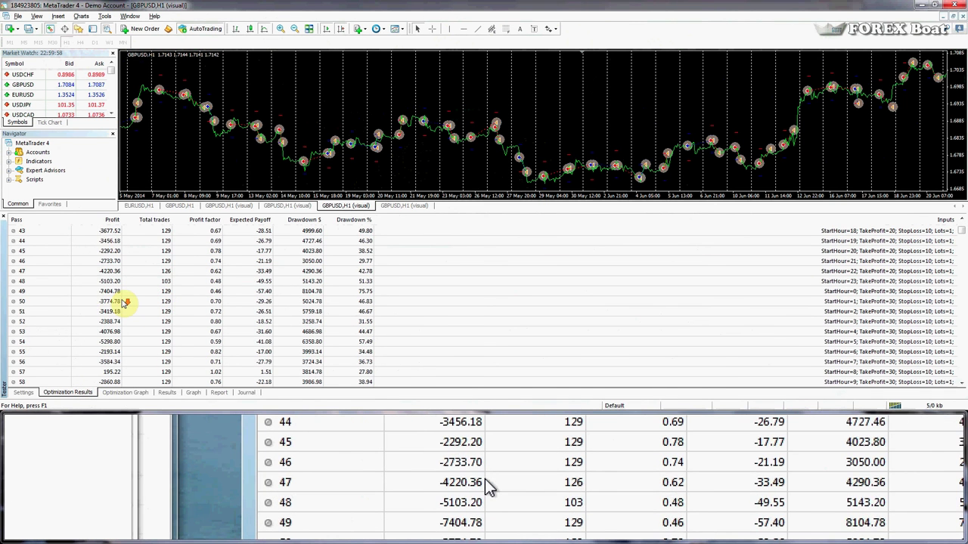
scroll(125, 302, "down", 14)
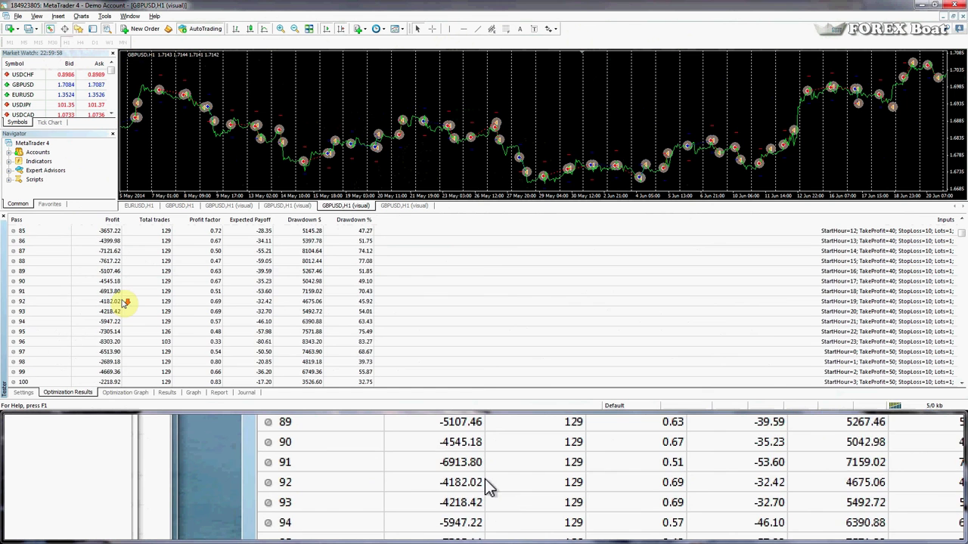
scroll(124, 303, "down", 7)
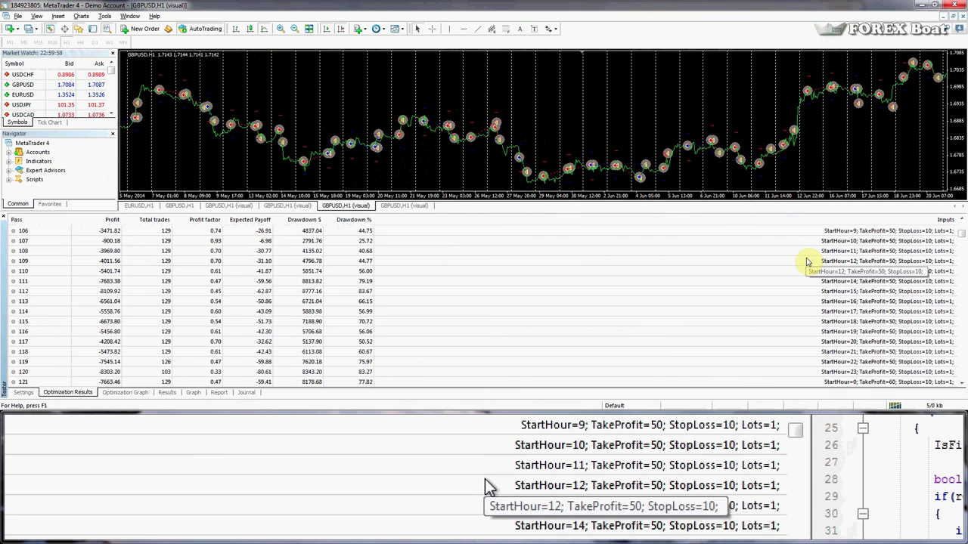
scroll(807, 261, "down", 1)
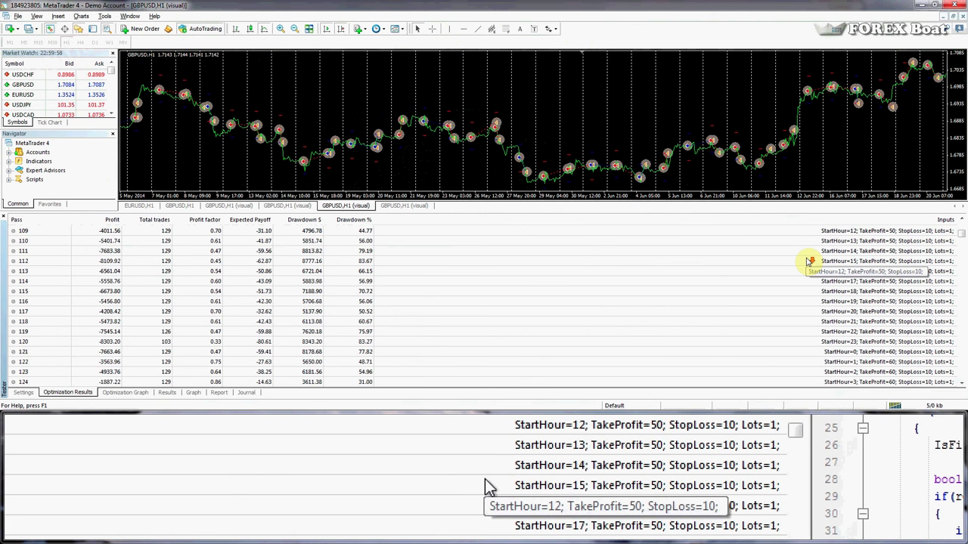
scroll(808, 261, "down", 2)
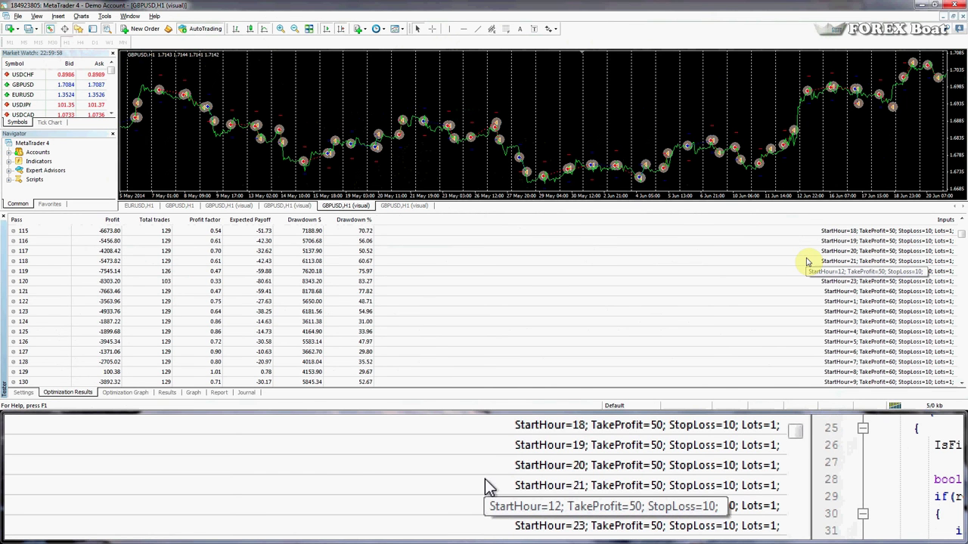
scroll(808, 261, "down", 2)
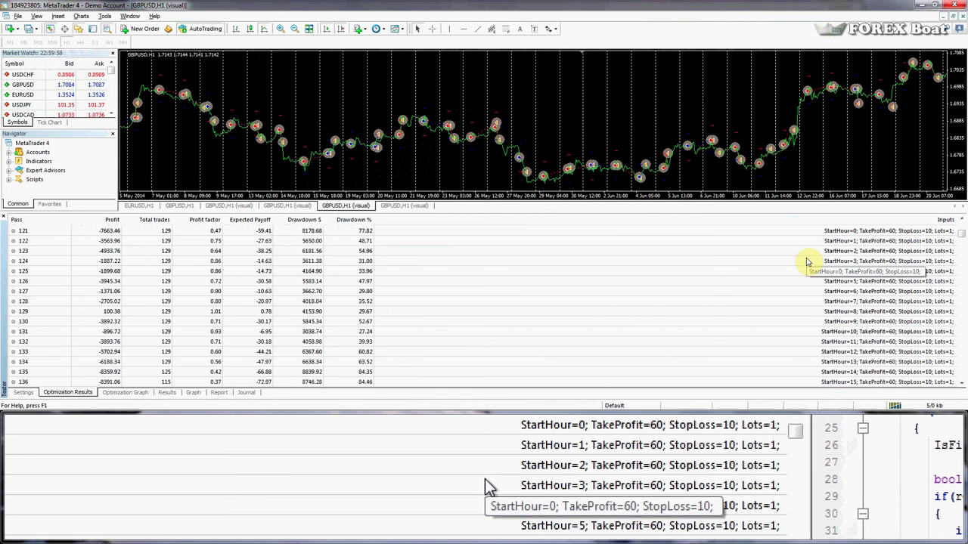
scroll(809, 261, "down", 7)
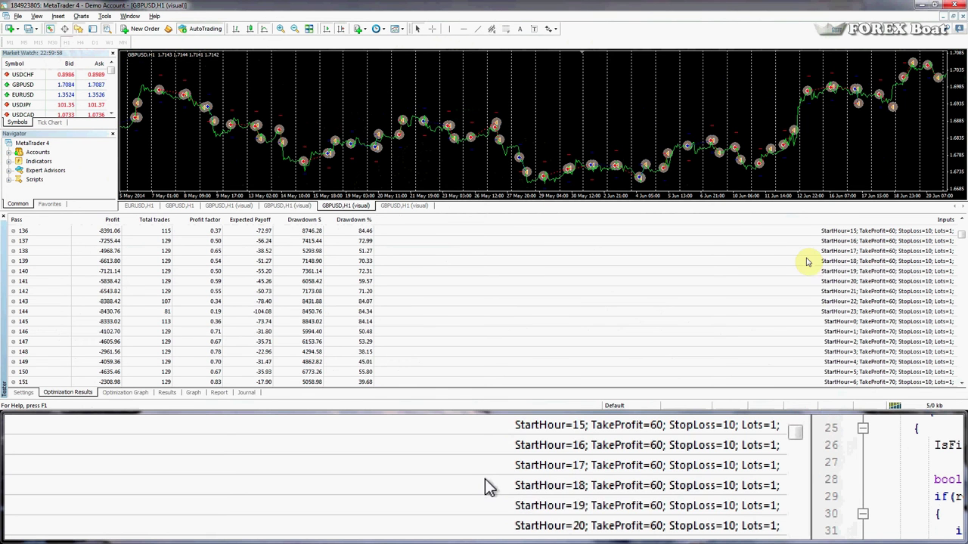
scroll(809, 261, "down", 7)
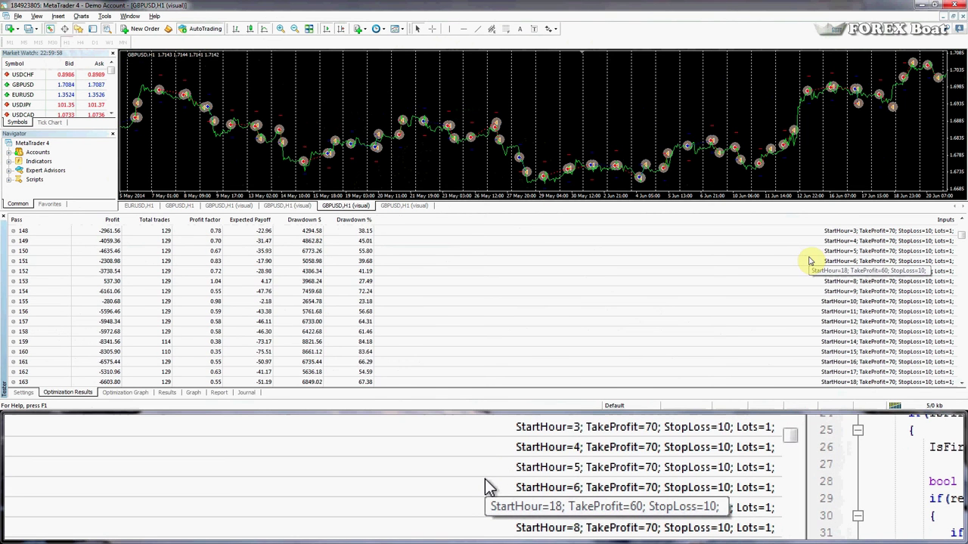
scroll(809, 261, "down", 11)
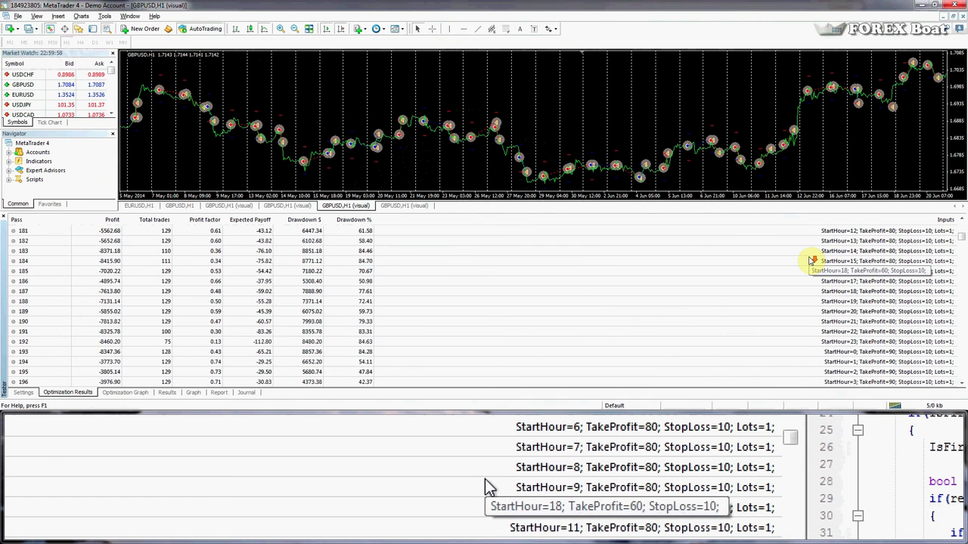
scroll(809, 261, "down", 15)
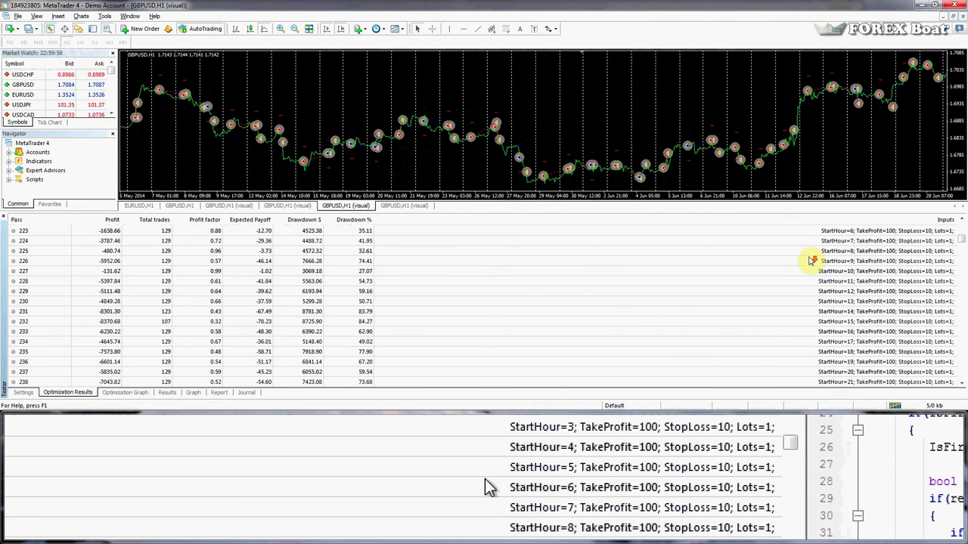
scroll(810, 261, "down", 18)
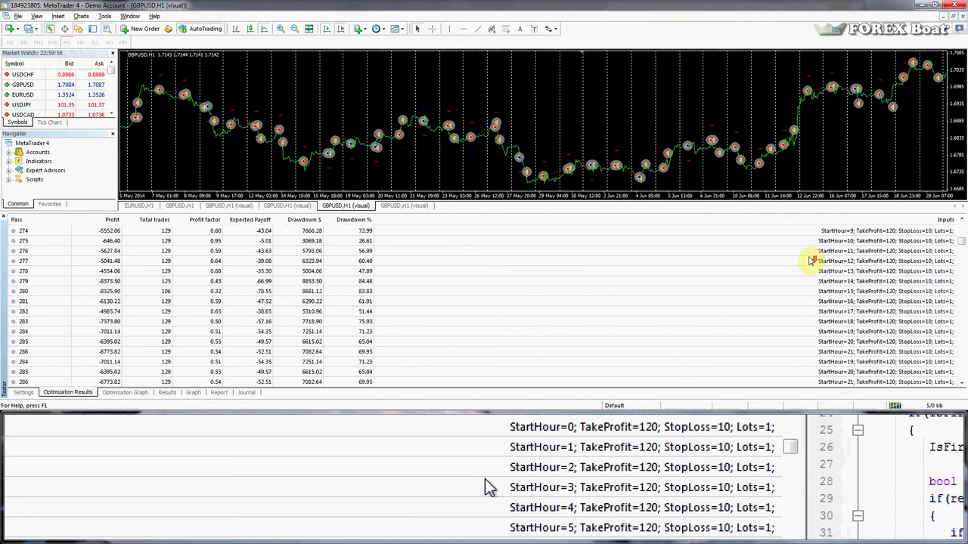
scroll(809, 261, "down", 13)
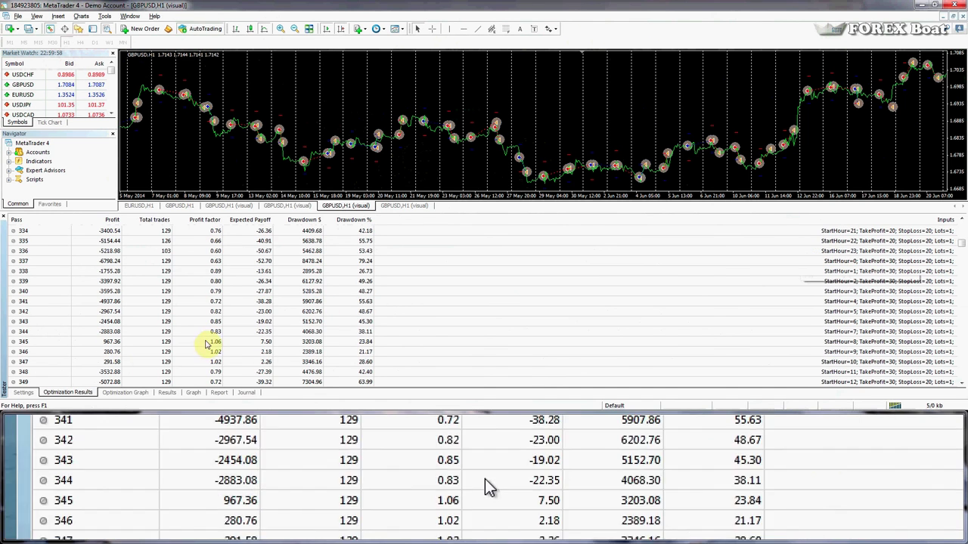
- Check the optimization graph and whether the optimization run has completed
left_click(124, 394)
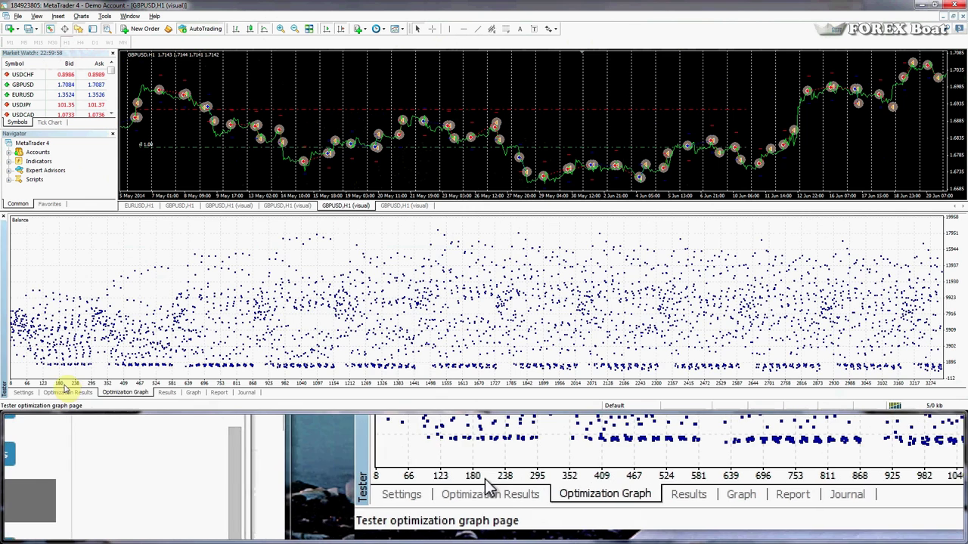
left_click(35, 393)
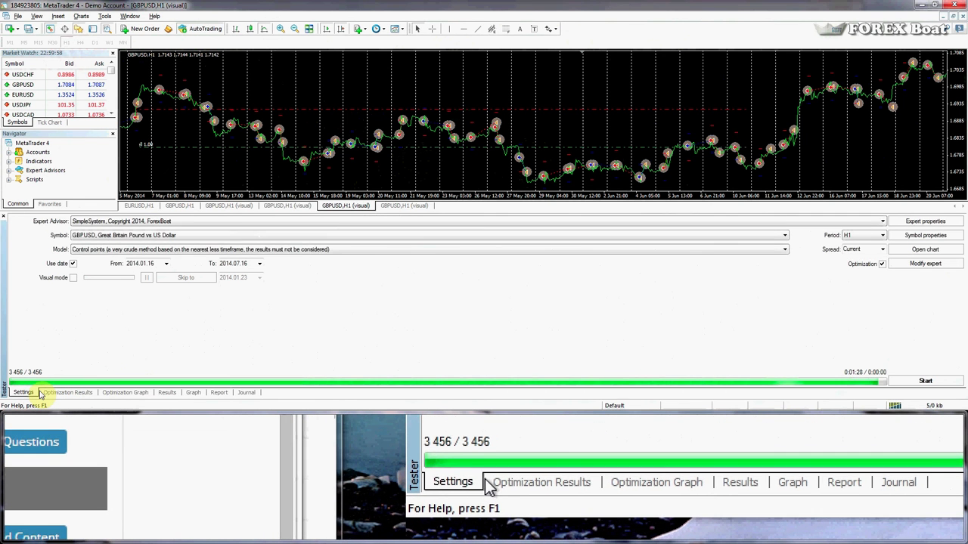
left_click(123, 393)
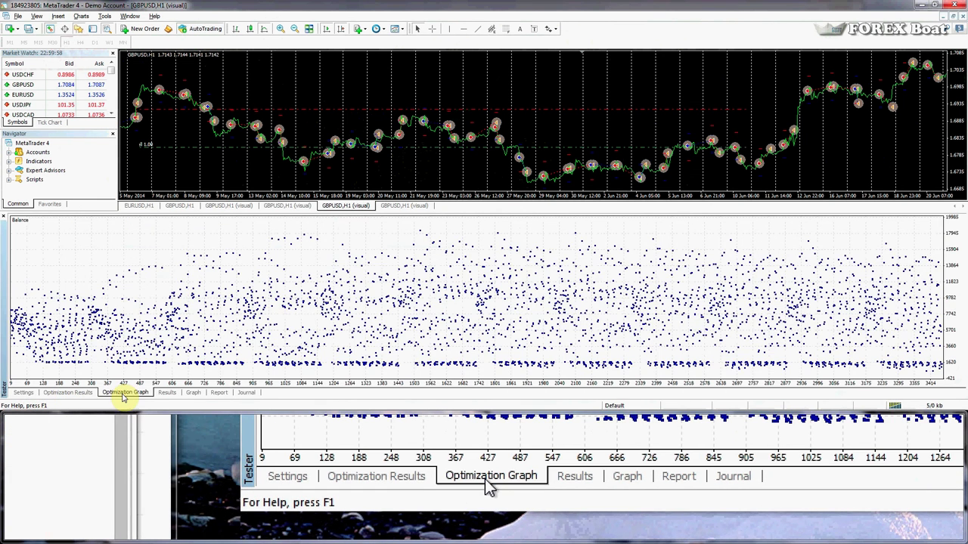
- Order the optimization results by profit, select the most profitable pass, and set its input parameters for testing
left_click(85, 393)
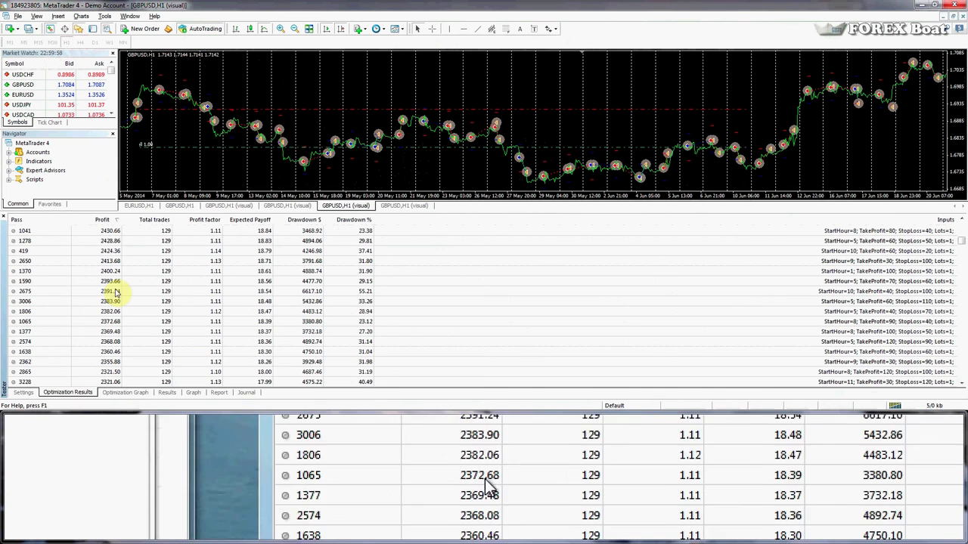
left_click(104, 220)
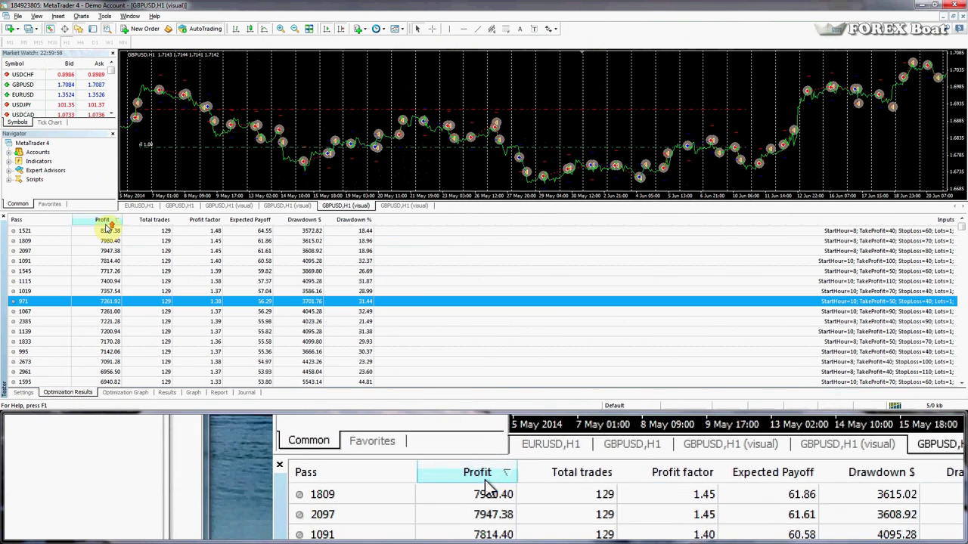
left_click(110, 231)
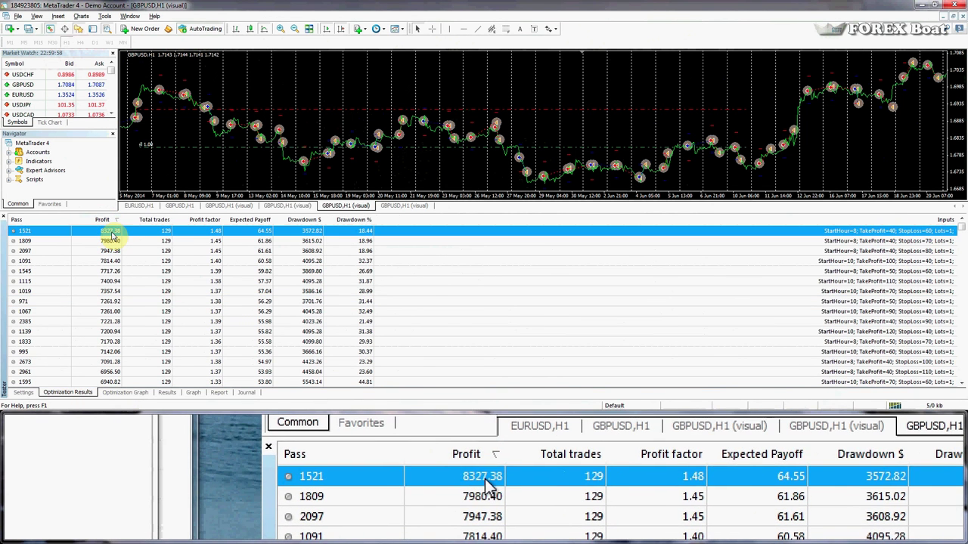
right_click(118, 237)
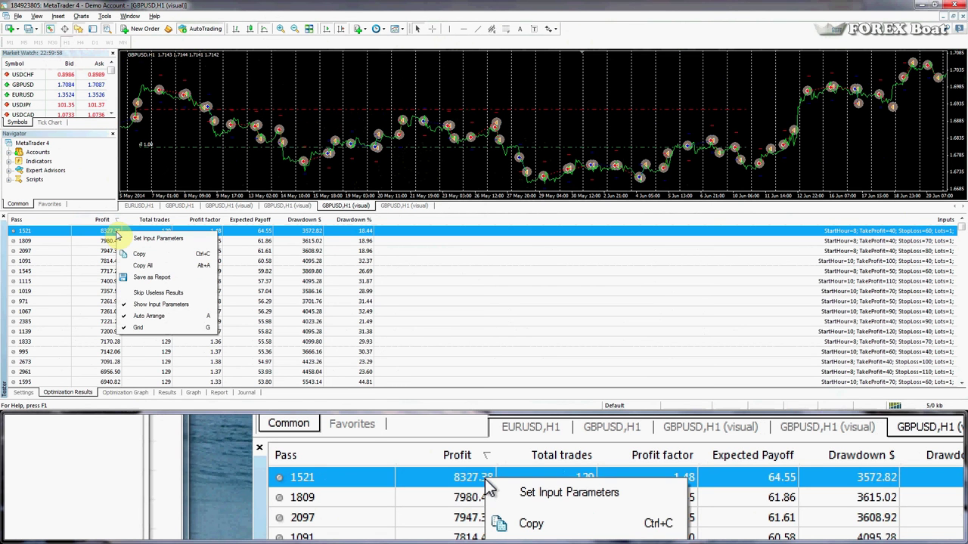
left_click(128, 237)
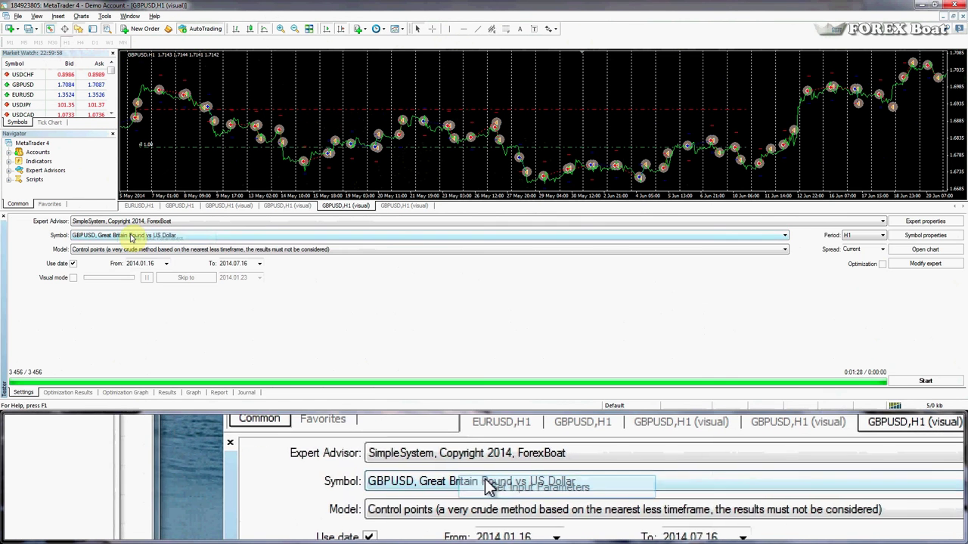
- Review the expert properties, close them, and compare with the top pass's inputs in the optimization results
left_click(915, 221)
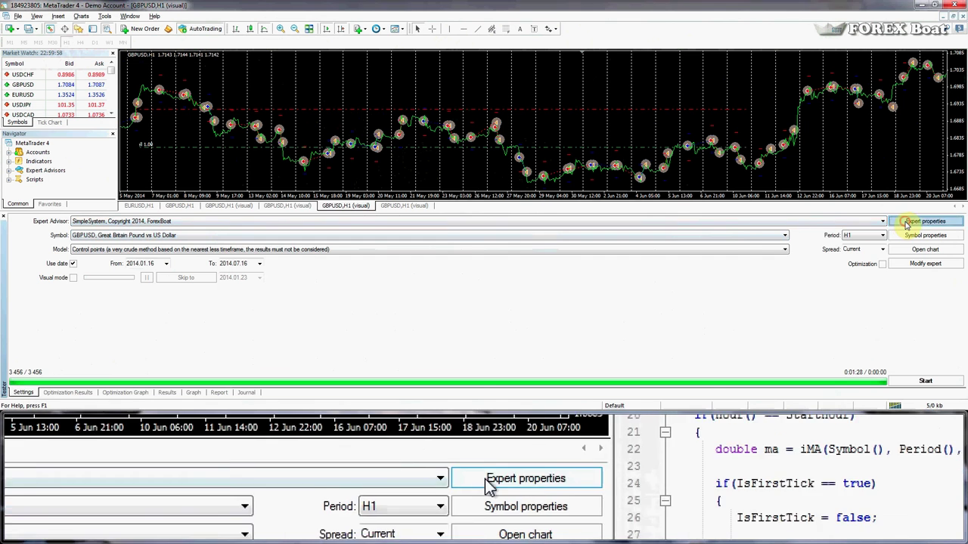
left_click(679, 341)
left_click(68, 392)
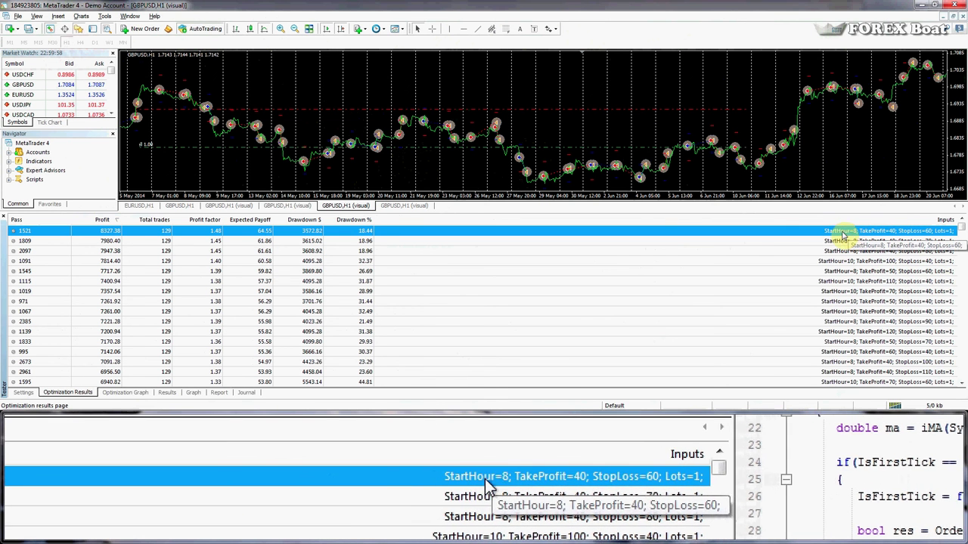
- Reapply the top pass's input parameters (StartHour=8, TakeProfit=40, StopLoss=60), enable visual mode, and start the backtest
right_click(232, 238)
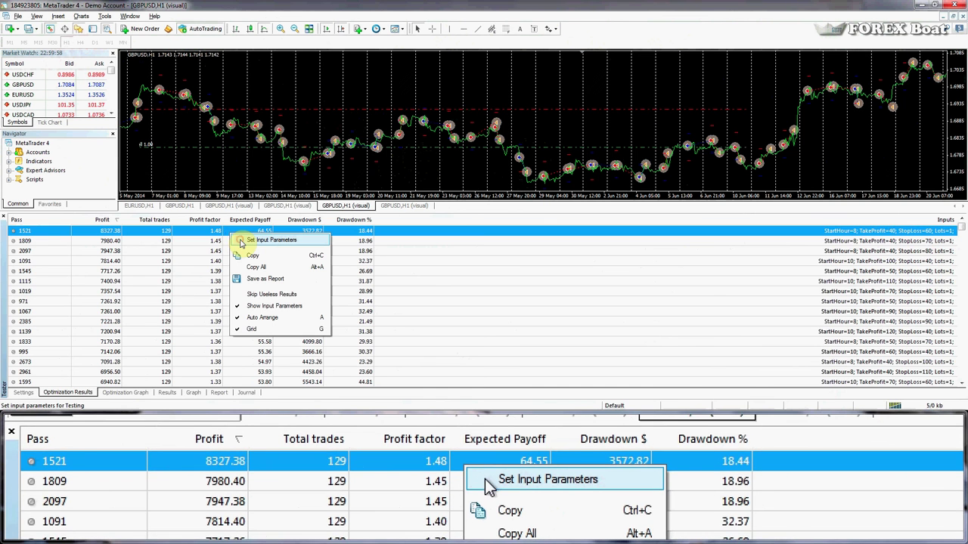
left_click(240, 242)
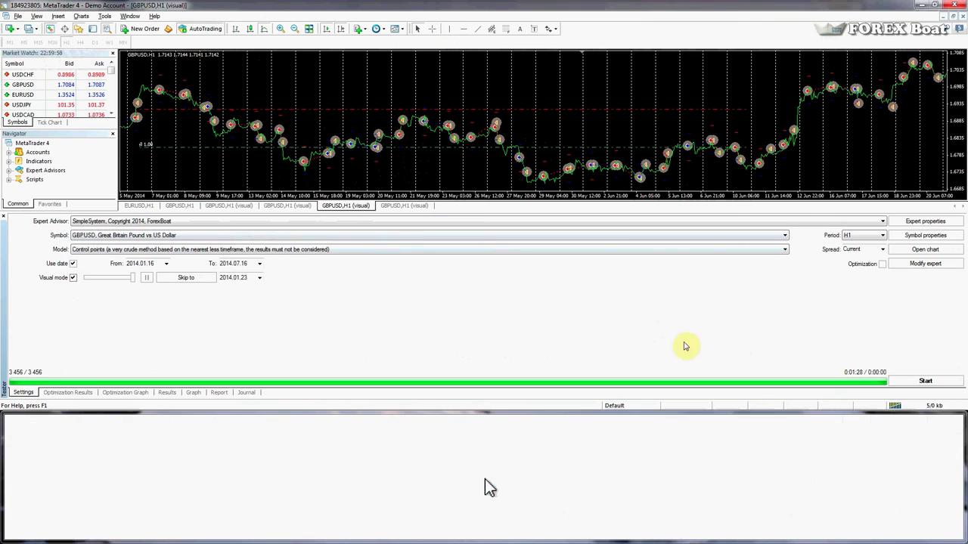
left_click(947, 386)
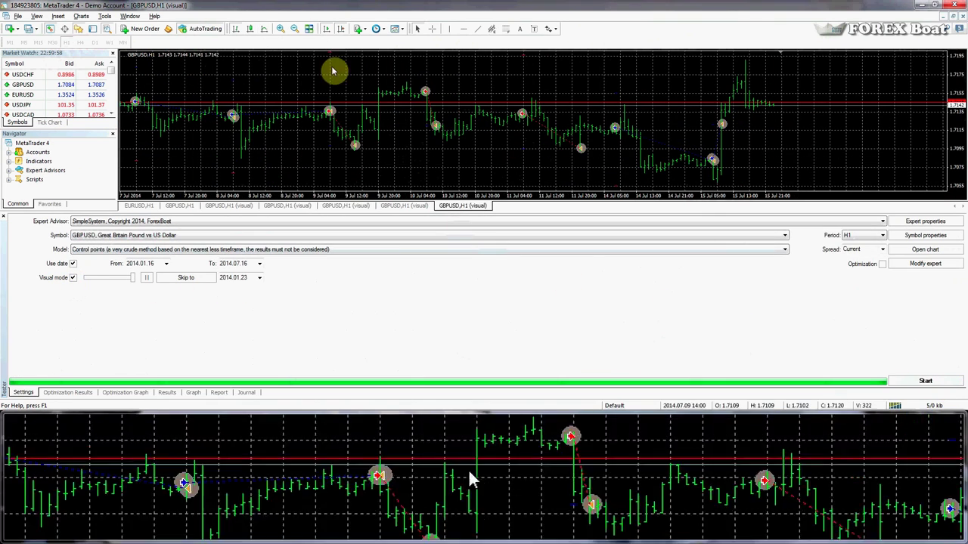
- Inspect the trades across the new visual test chart from overview to individual trades, and view the backtest's balance graph
left_click(296, 29)
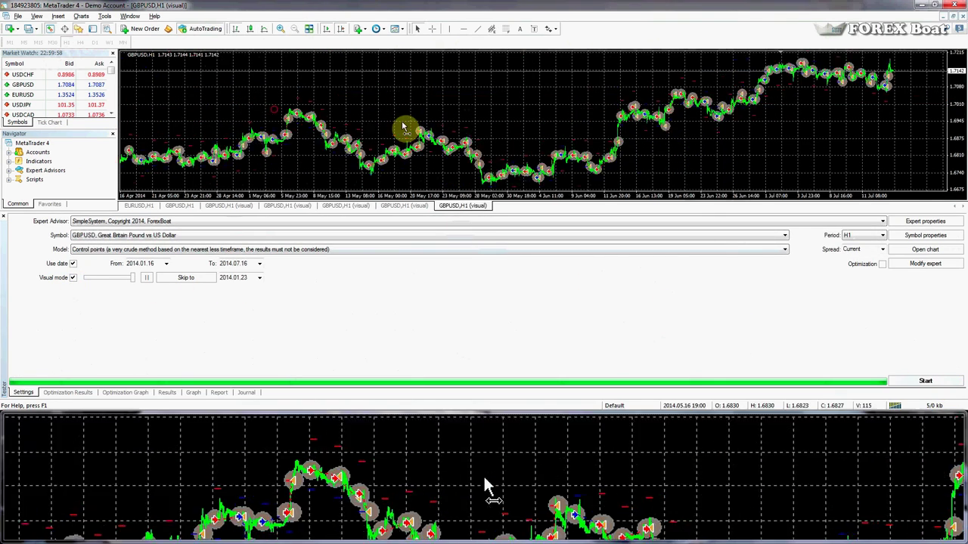
scroll(373, 142, "down", 5)
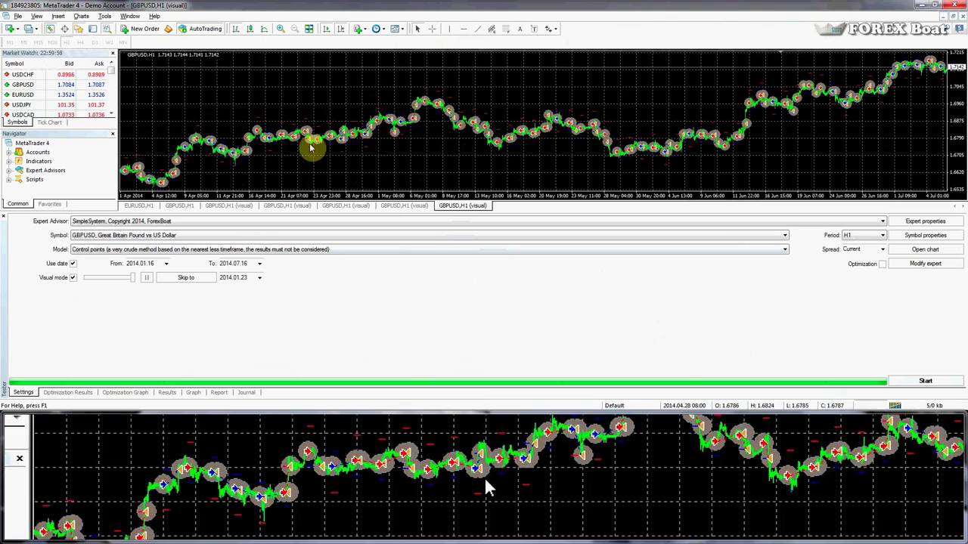
left_click(280, 29)
left_click(279, 28)
middle_click(382, 147)
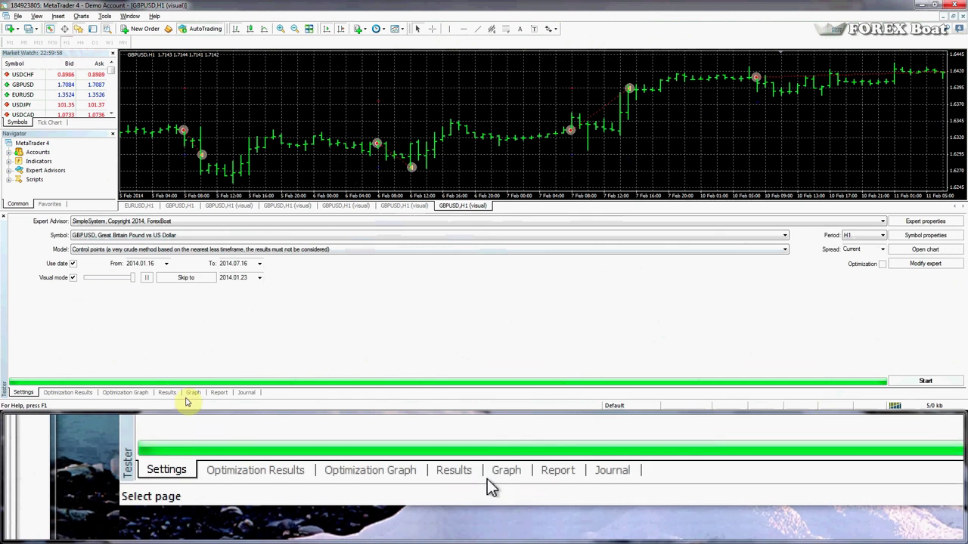
left_click(193, 393)
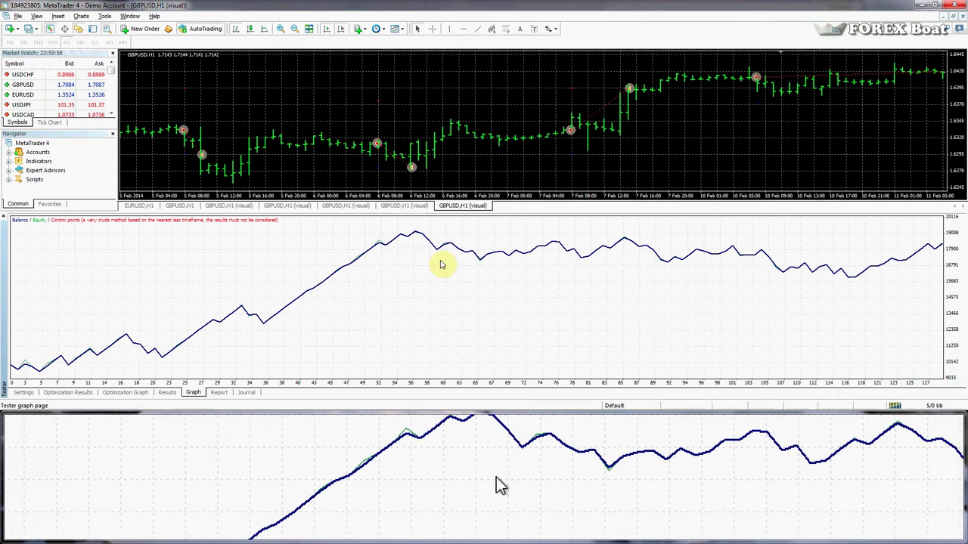
- Show period separators and hide the grid on the visual GBPUSD H1 test chart
middle_click(376, 147)
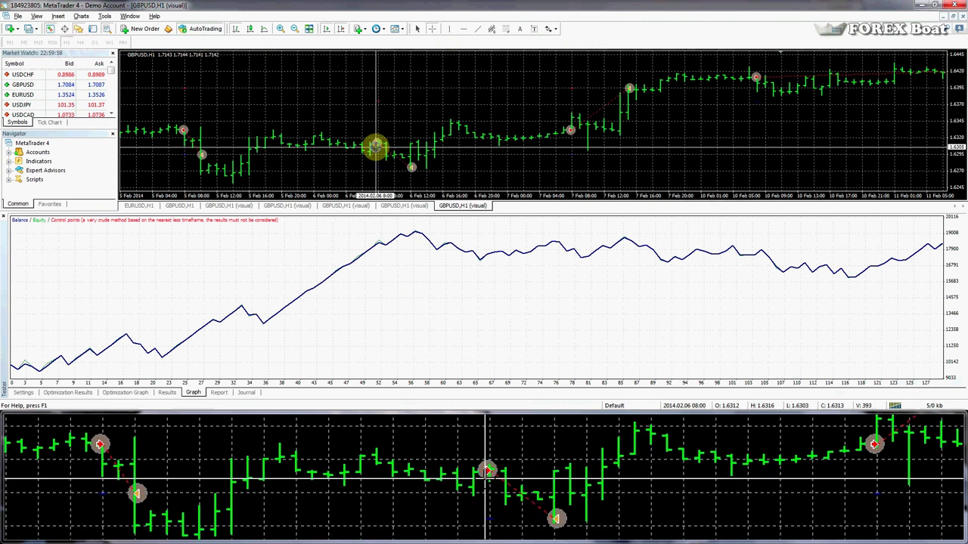
right_click(354, 142)
left_click(378, 352)
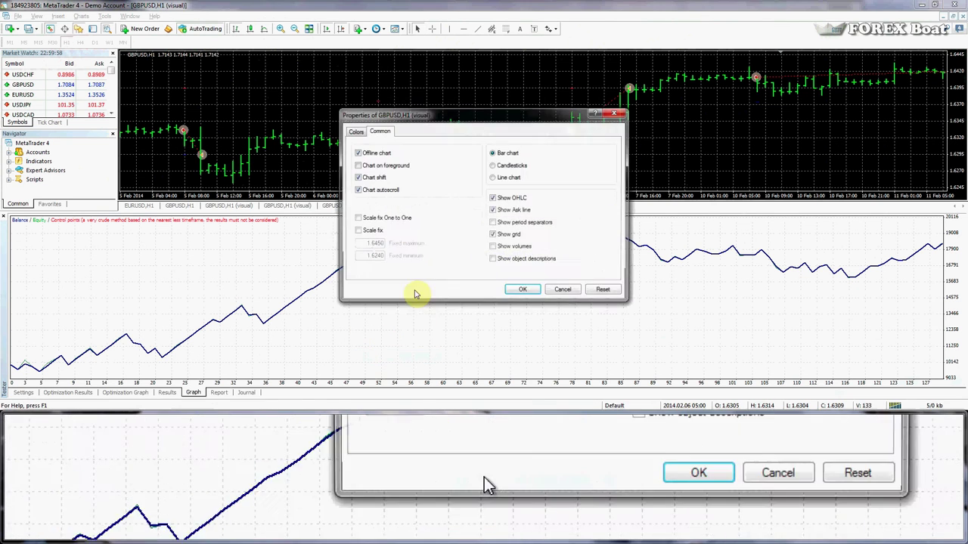
left_click(492, 222)
left_click(492, 234)
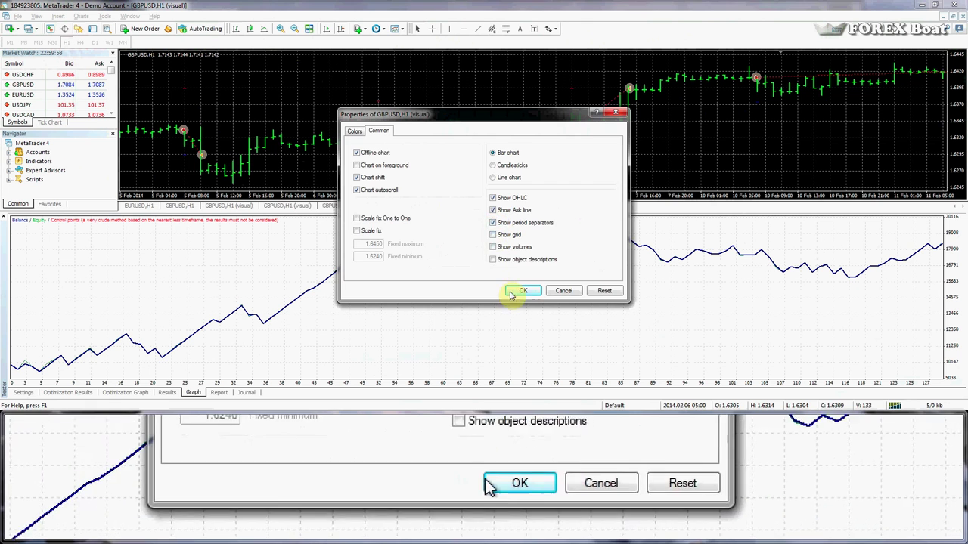
left_click(512, 294)
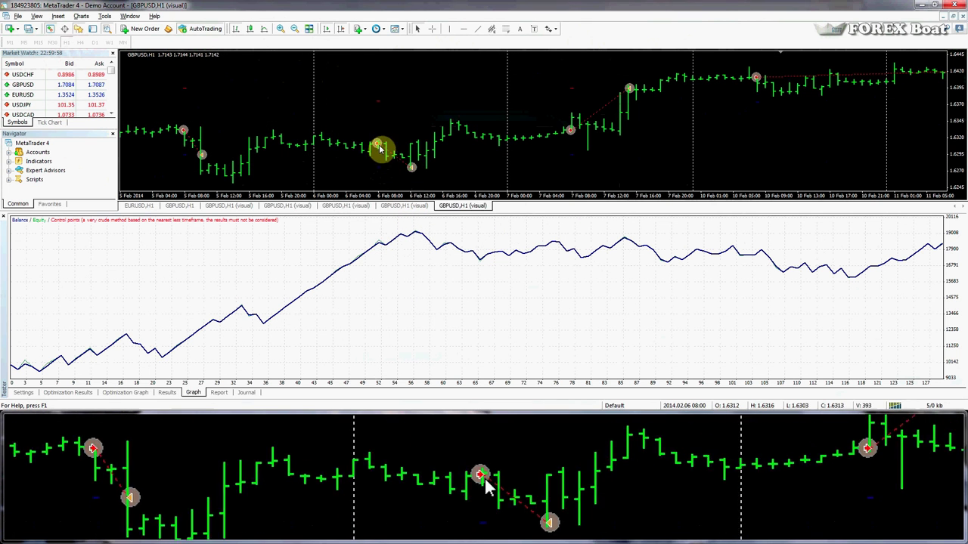
- Examine the day-by-day trades on the visual GBPUSD H1 test chart from late January to early February 2014
left_click(295, 29)
scroll(454, 90, "up", 4)
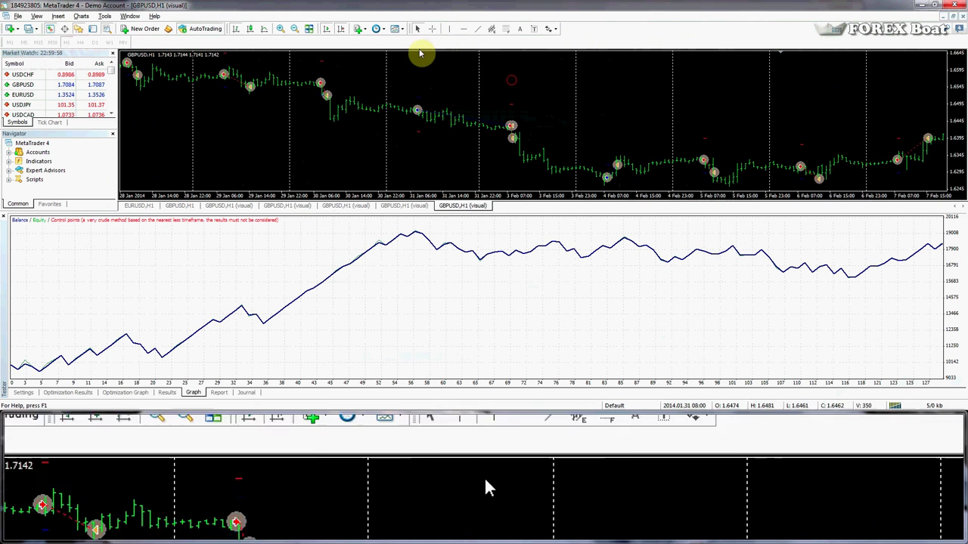
left_click(280, 29)
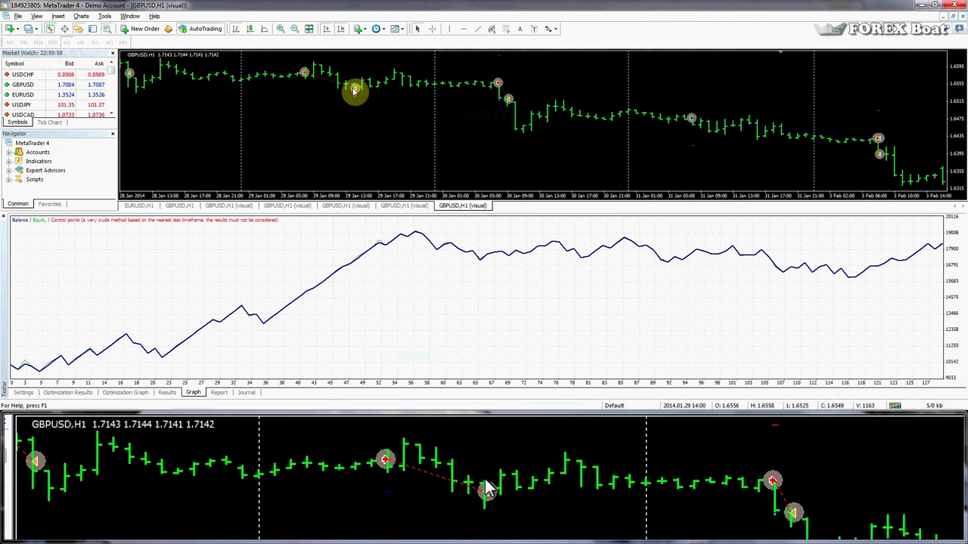
scroll(499, 118, "down", 6)
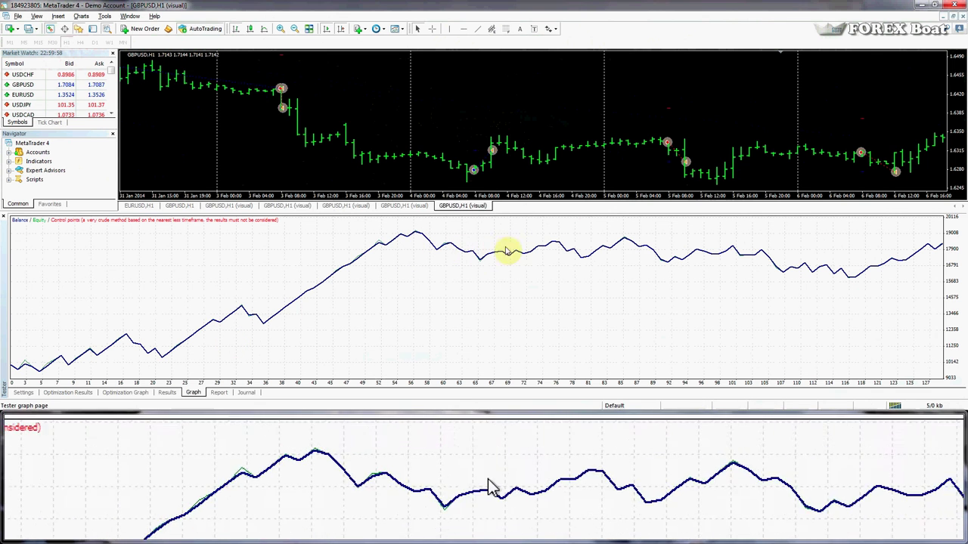
- Apply the input parameters of optimization pass 1091 (StartHour=10, TakeProfit=100, StopLoss=40) and start the backtest
left_click(85, 393)
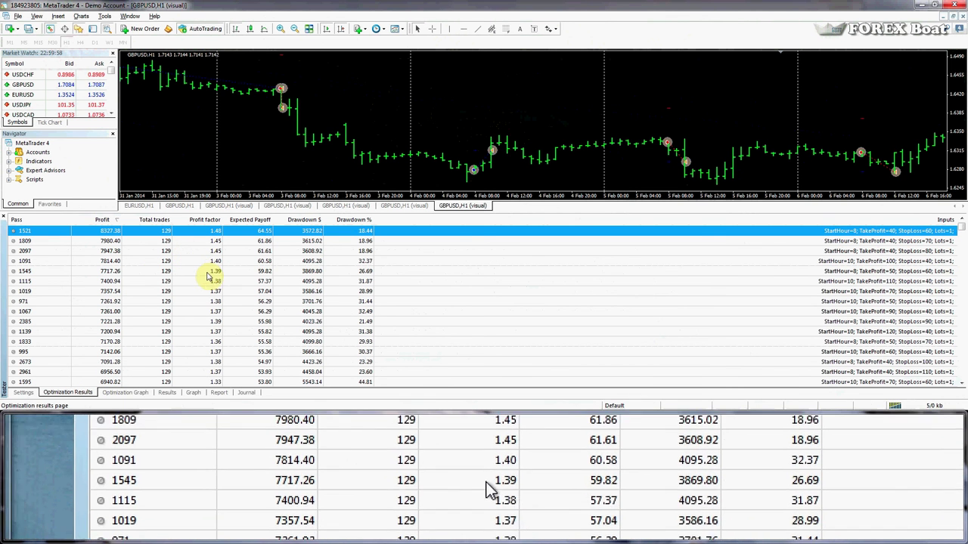
left_click(254, 264)
right_click(254, 263)
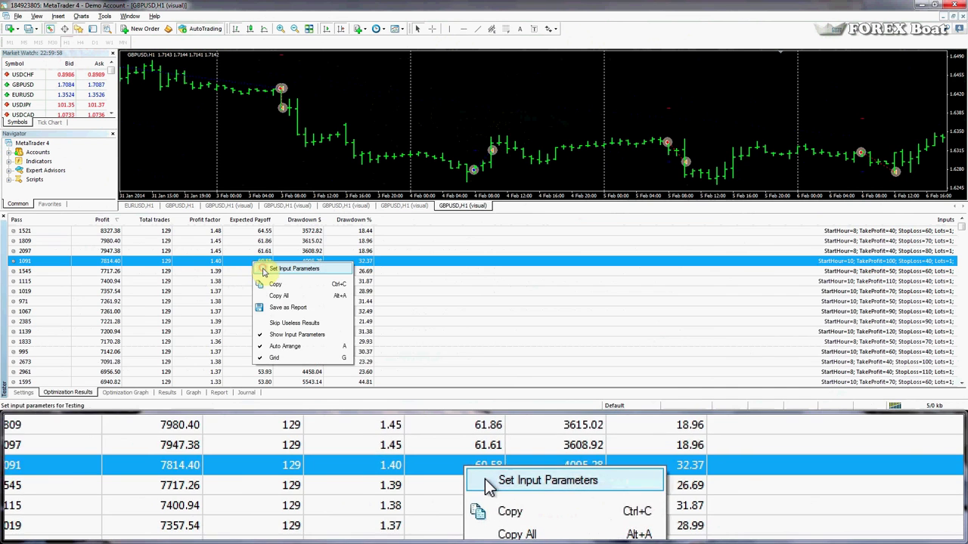
left_click(291, 270)
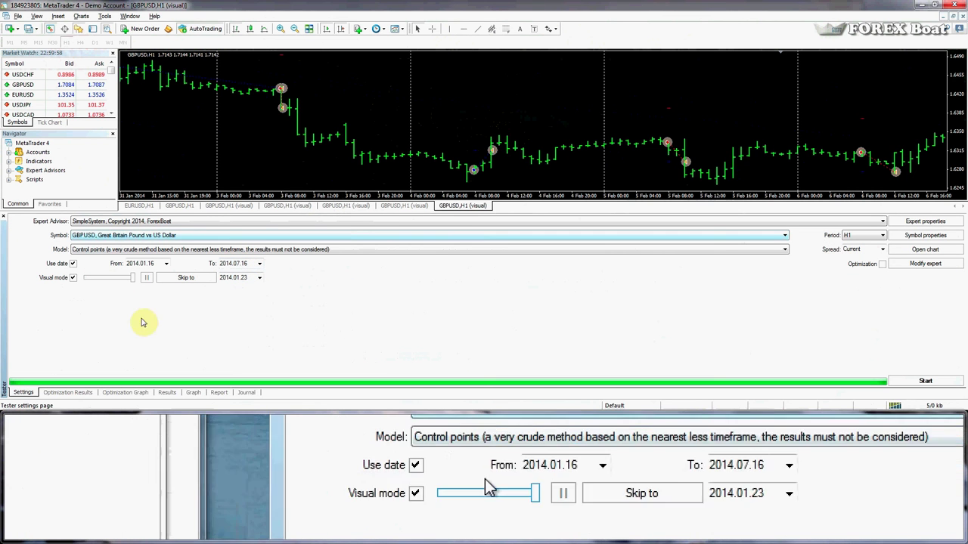
left_click(953, 386)
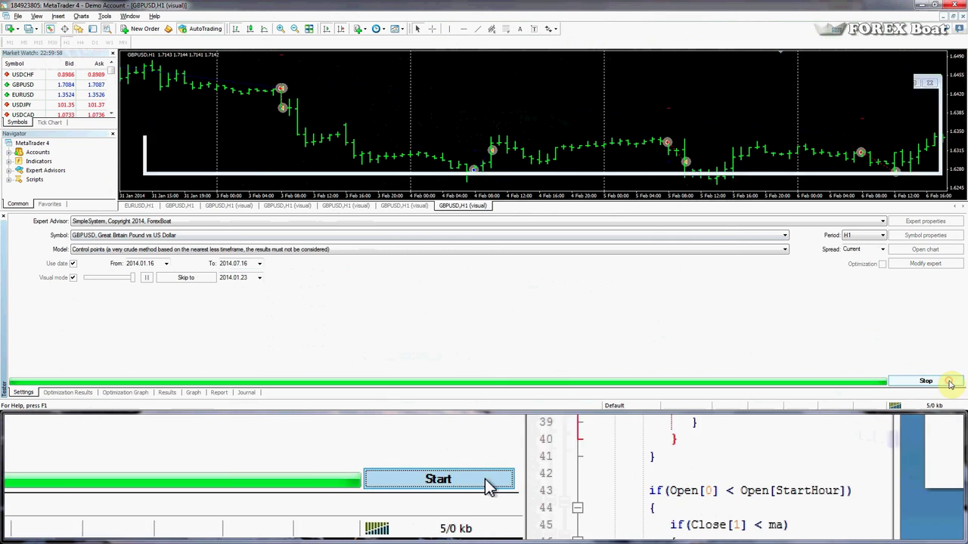
- Review the new backtest's results and inspect its balance graph around the early drawdown
left_click(119, 394)
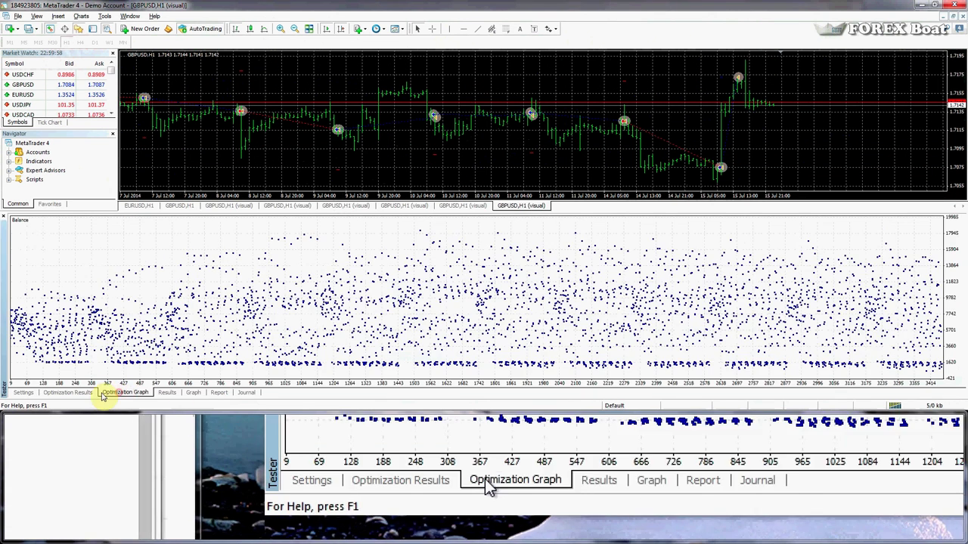
left_click(89, 393)
left_click(166, 393)
left_click(192, 393)
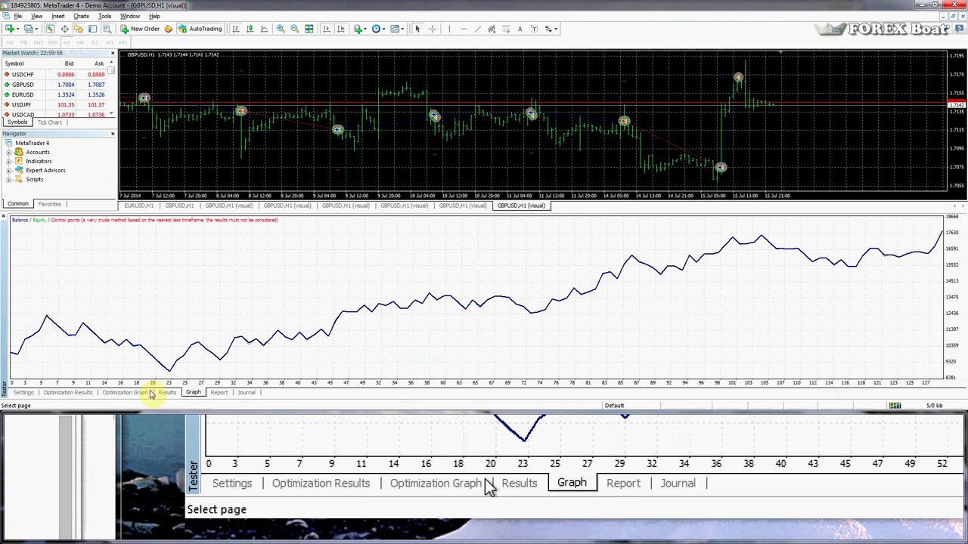
mouse_move(168, 384)
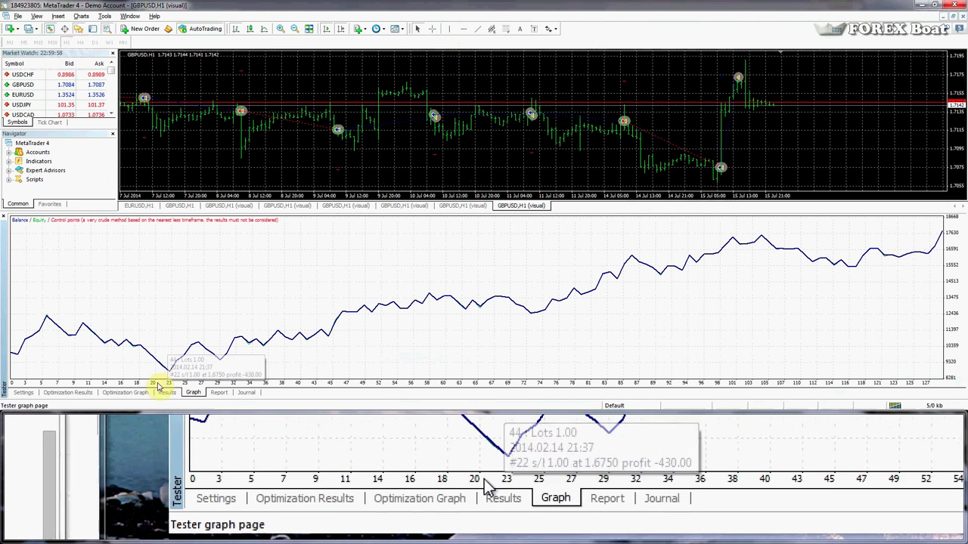
- Display the optimization graph as a 2D surface
left_click(127, 393)
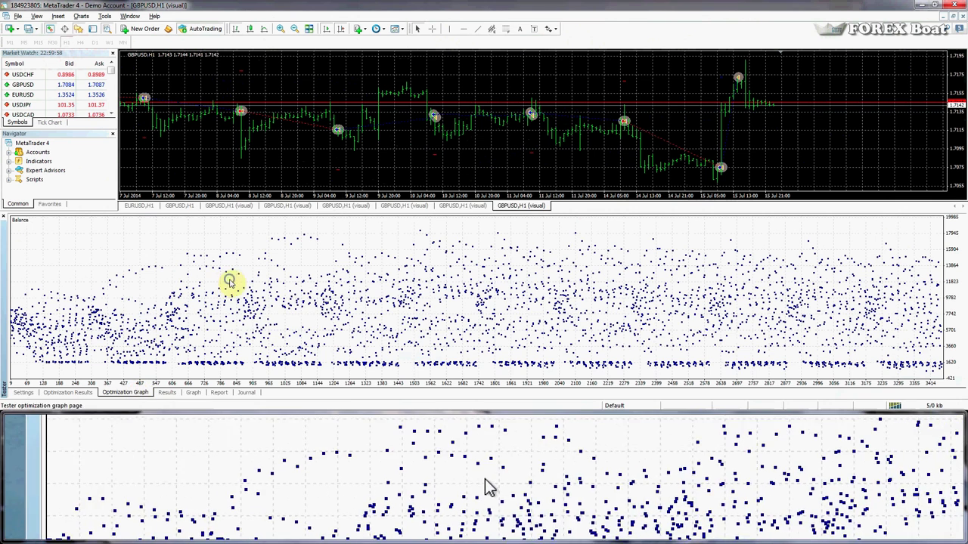
right_click(230, 279)
left_click(267, 286)
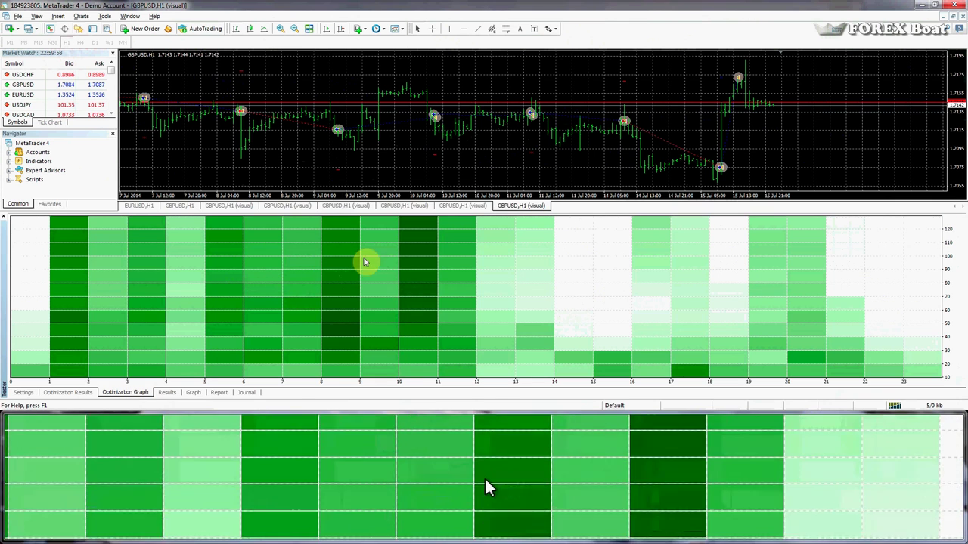
- Plot TakeProfit on the X-axis and StopLoss on the Y-axis of the 2D optimization surface
right_click(428, 309)
mouse_move(469, 327)
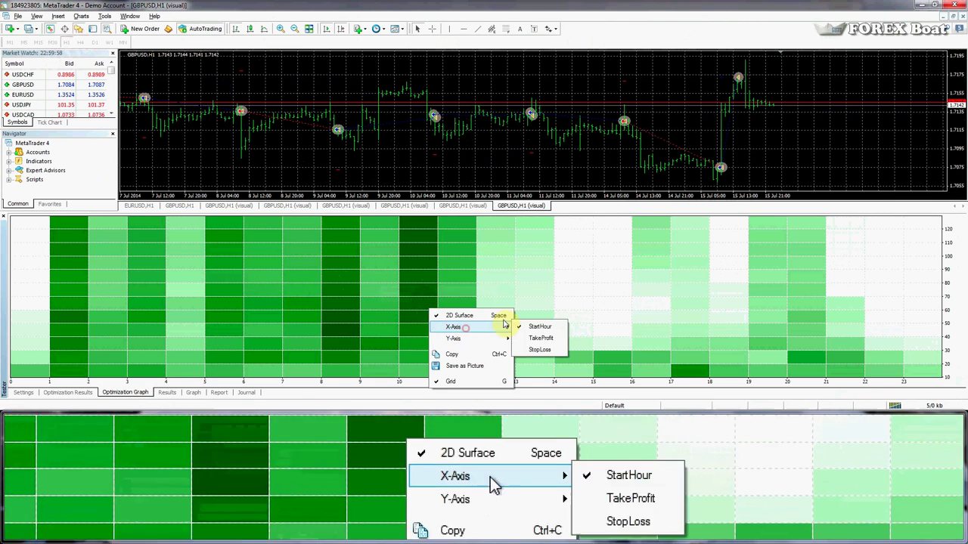
left_click(534, 338)
right_click(450, 325)
mouse_move(522, 352)
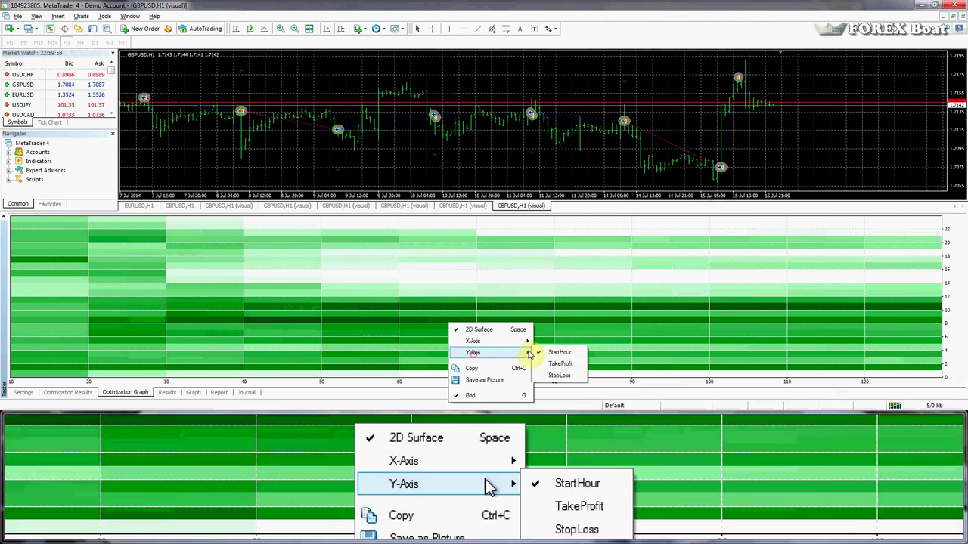
left_click(557, 371)
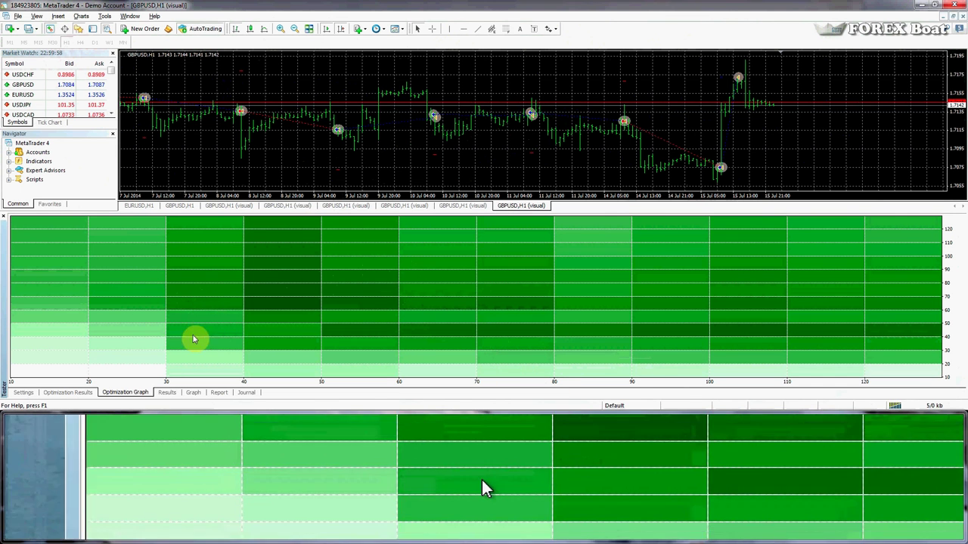
- Review SimpleSystem's testing properties and optimization limitations, and close the expert properties without changing anything
left_click(45, 393)
left_click(34, 394)
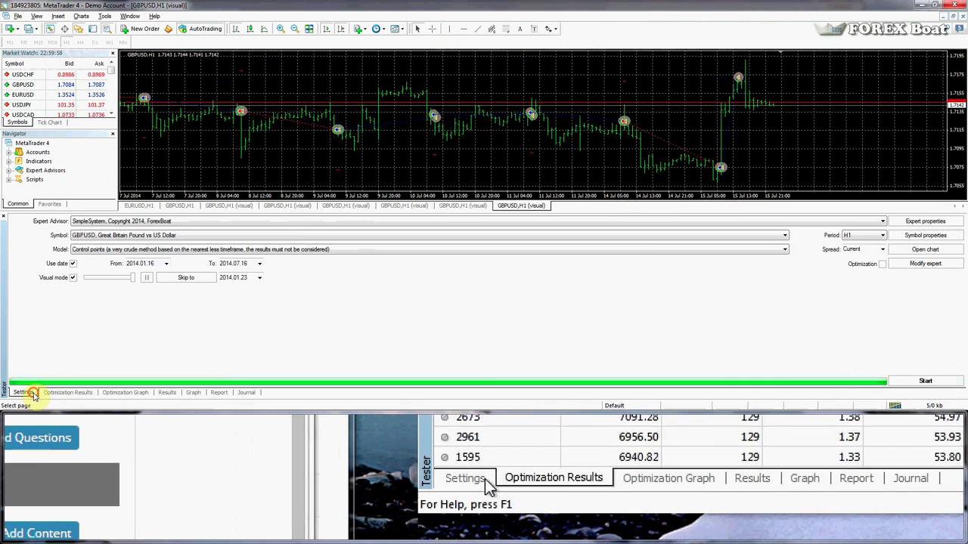
left_click(44, 394)
left_click(33, 394)
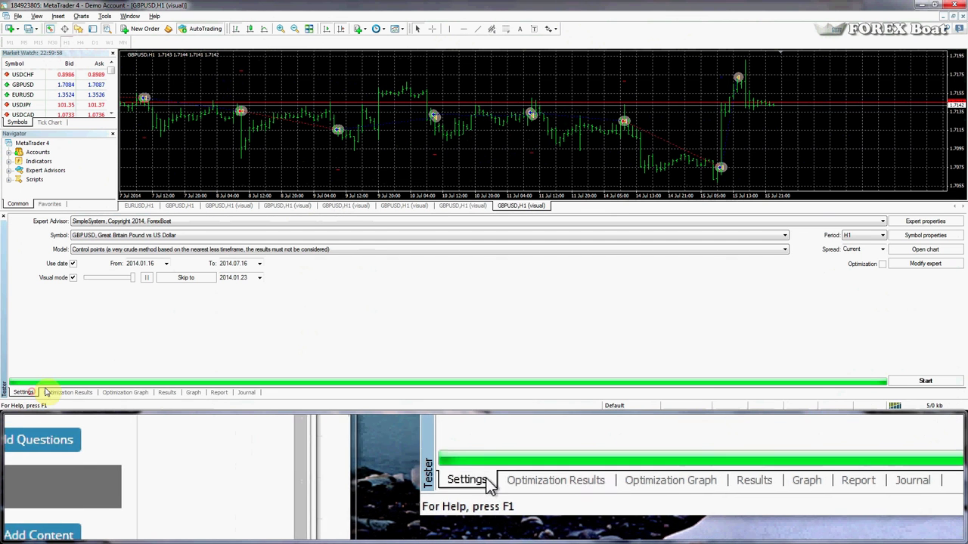
left_click(941, 221)
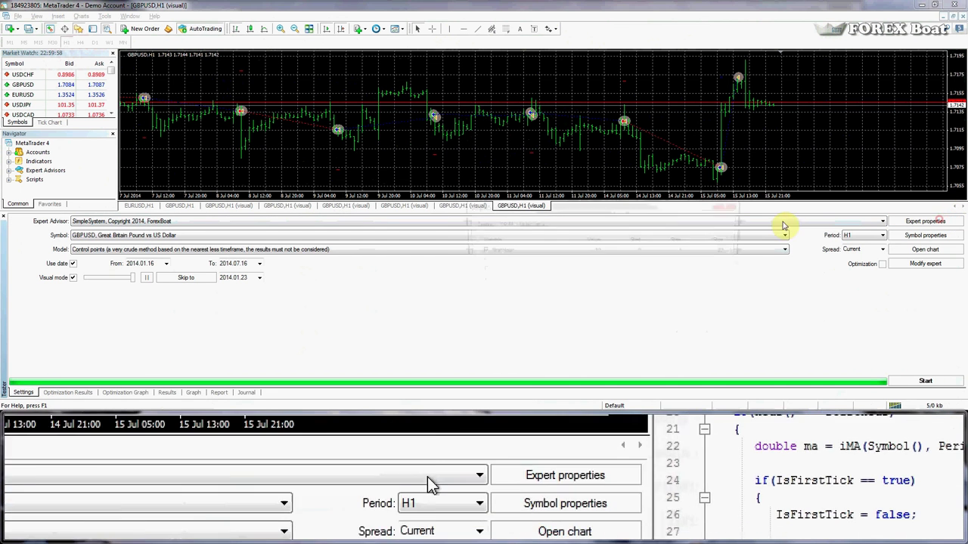
left_click(470, 225)
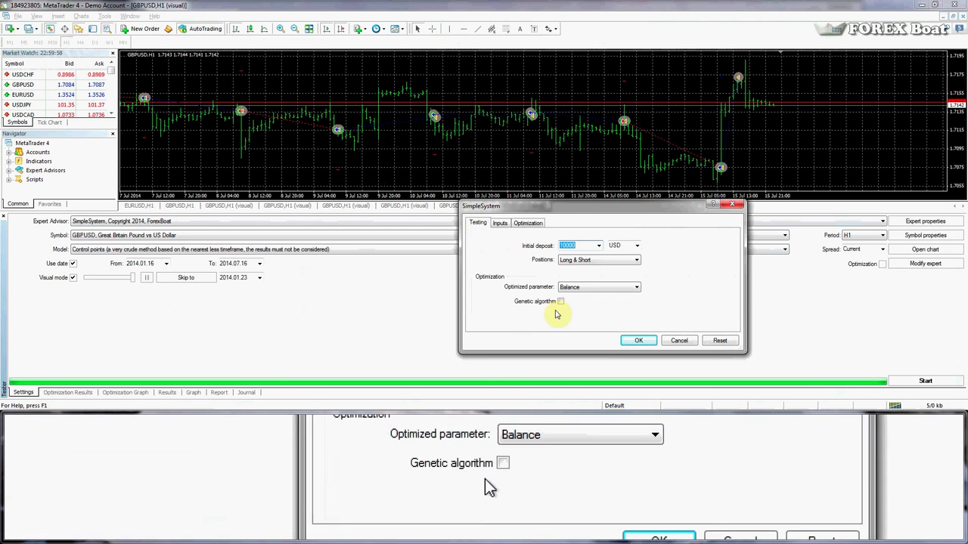
left_click(528, 222)
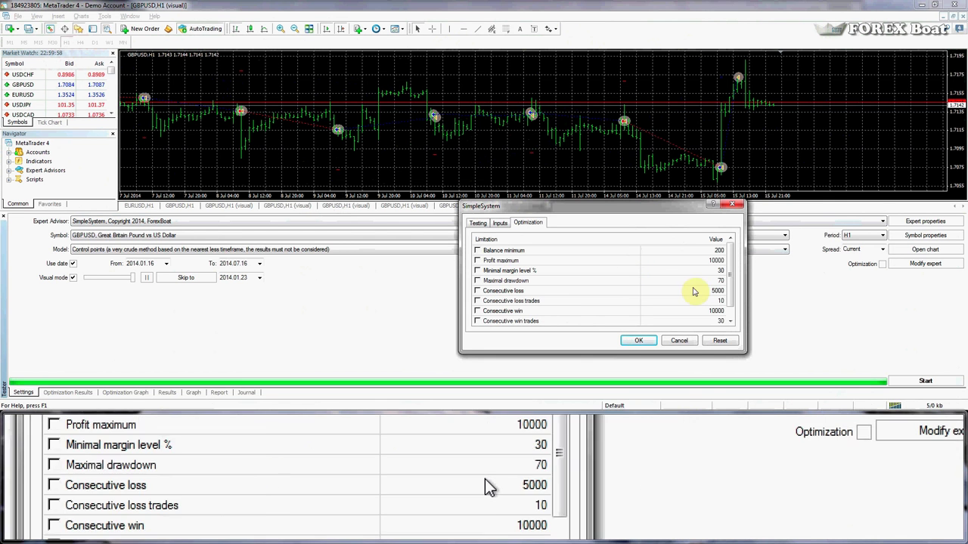
left_click(680, 340)
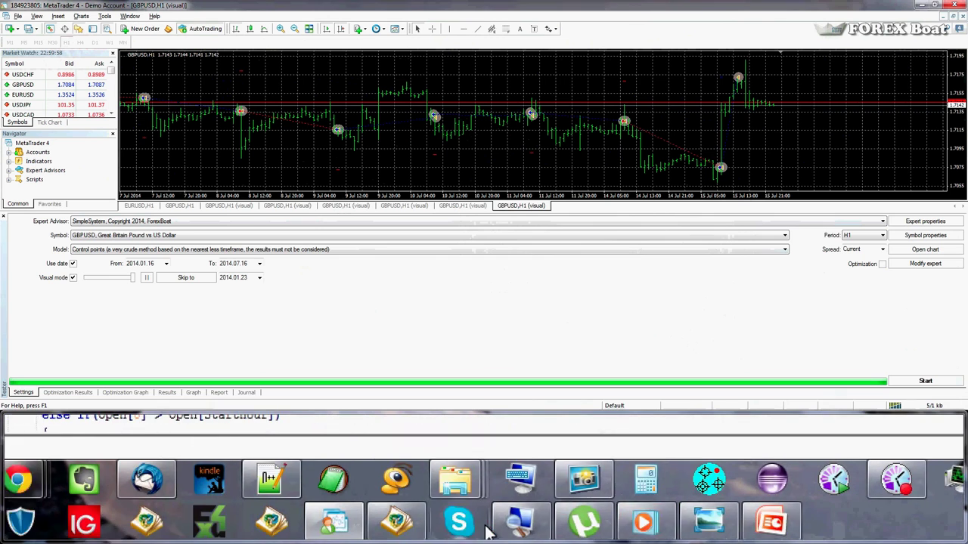
- Close the docked screen magnifier so the trading terminal fills the whole screen
right_click(485, 518)
left_click(454, 469)
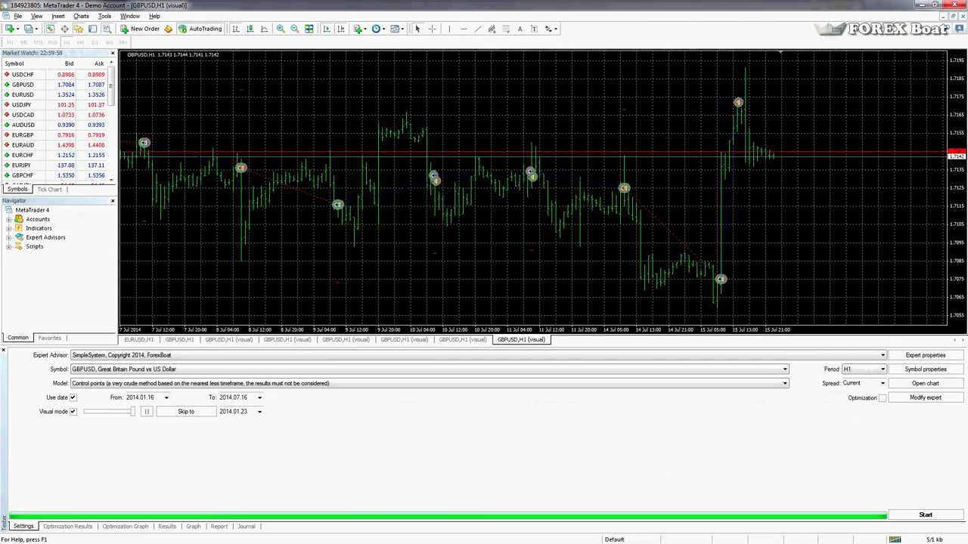